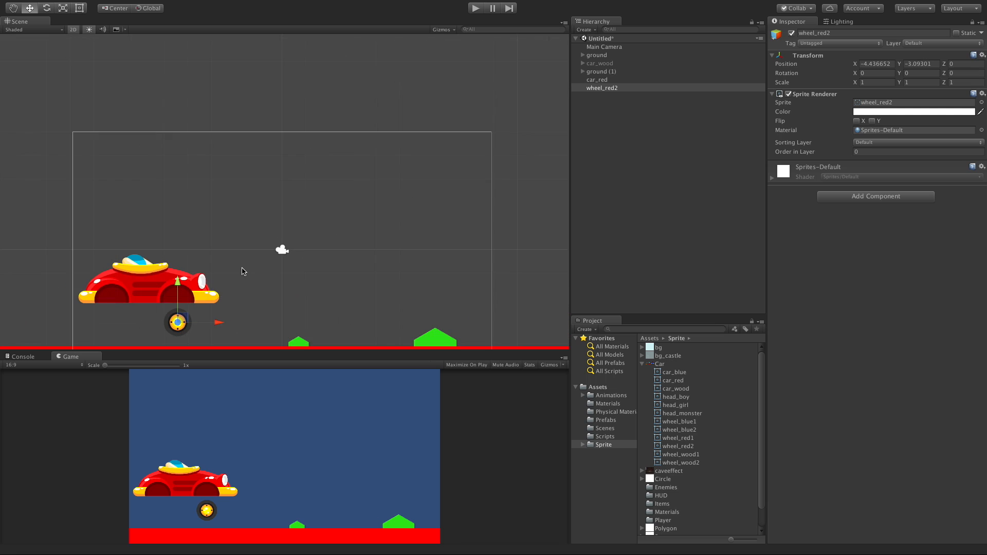
Duplicate the wheel_red2 sprite and move the copy horizontally beneath the car's rear wheel arch, to X -7.31.
{"action": "middle_click_drag", "start_coordinate": [241, 270], "coordinate": [317, 163]}
{"action": "scroll", "coordinate": [321, 161], "scroll_direction": "down", "scroll_amount": 5}
{"action": "scroll", "coordinate": [319, 167], "scroll_direction": "up", "scroll_amount": 9}
{"action": "scroll", "coordinate": [321, 170], "scroll_direction": "up", "scroll_amount": 3}
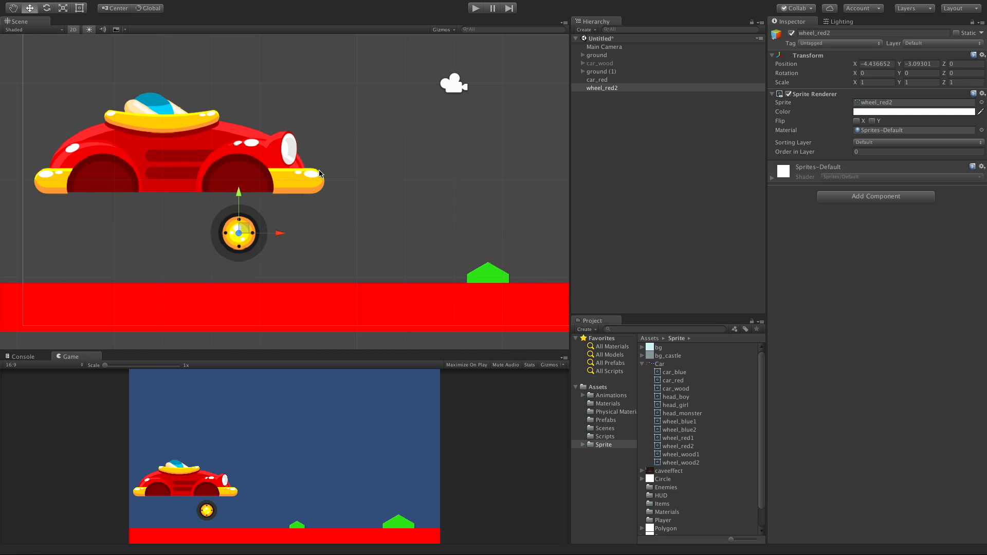
{"action": "key", "text": "ctrl+d"}
{"action": "left_click_drag", "start_coordinate": [280, 233], "coordinate": [142, 218]}
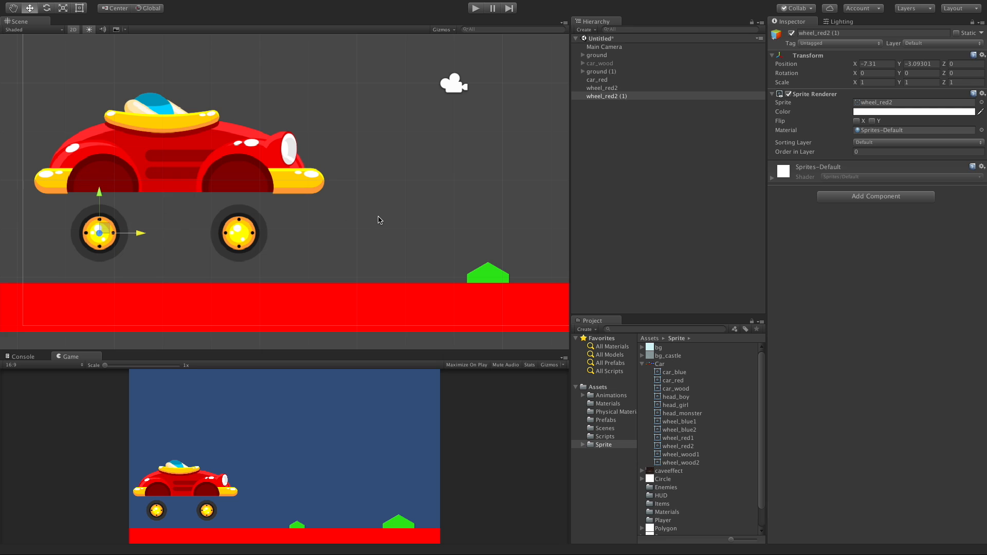
Add a Polygon Collider 2D and a Rigidbody 2D to the car_red object.
{"action": "left_click", "coordinate": [617, 80]}
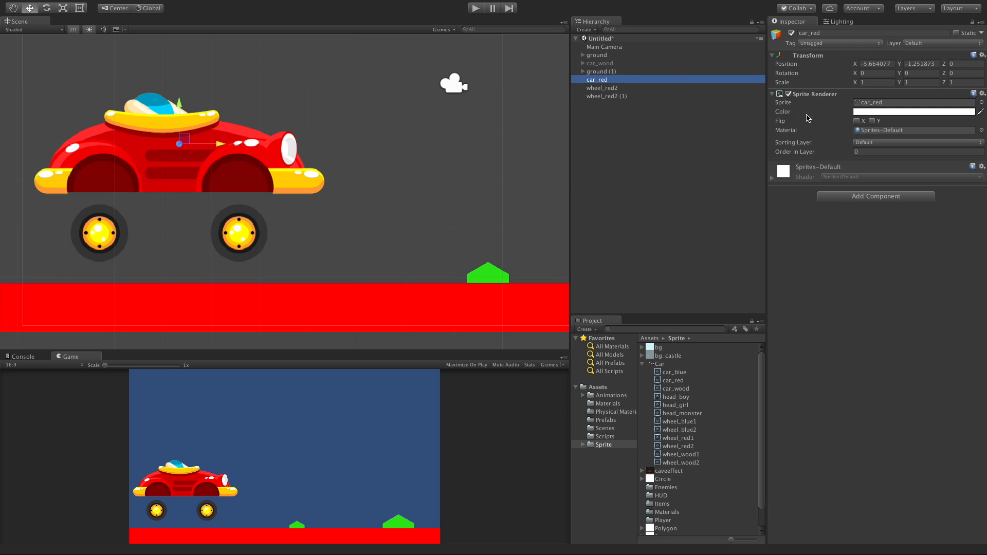
{"action": "left_click", "coordinate": [874, 197]}
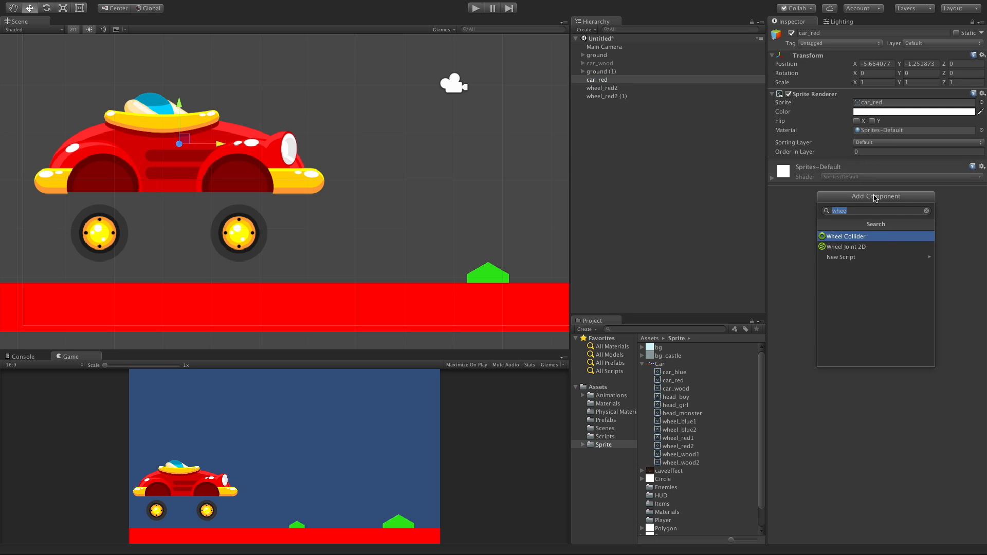
{"action": "type", "text": "pol"}
{"action": "key", "text": "Return"}
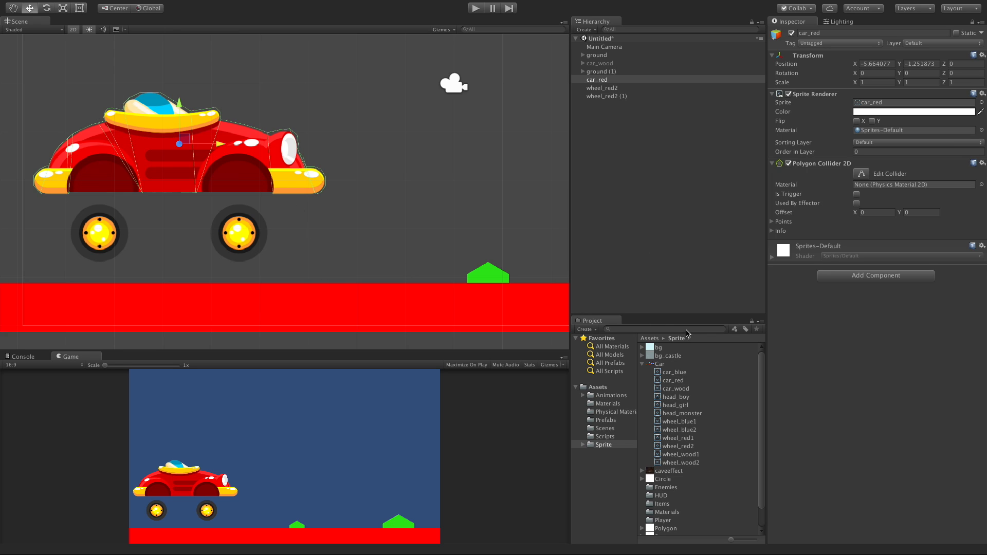
{"action": "left_click", "coordinate": [876, 276]}
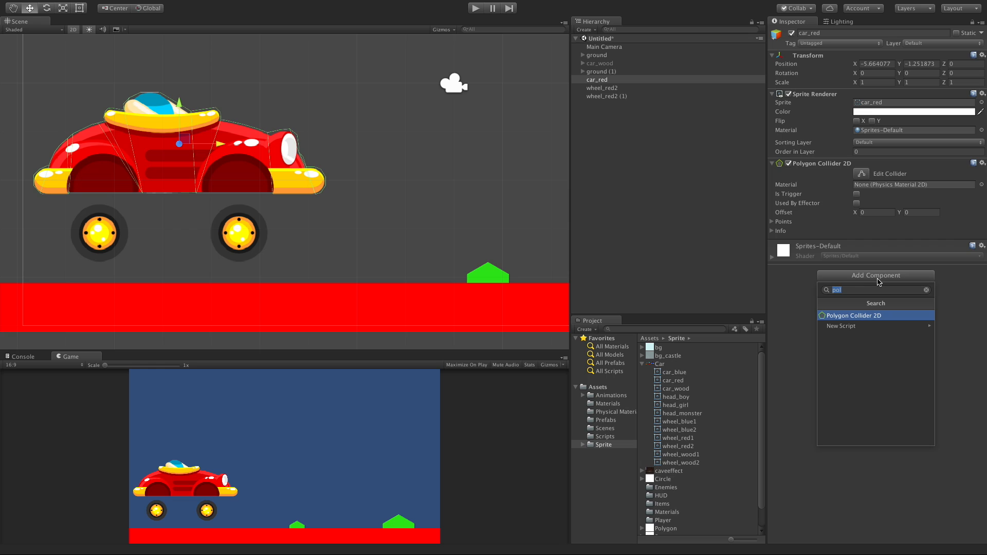
{"action": "type", "text": "rig"}
{"action": "key", "text": "Down"}
{"action": "key", "text": "Return"}
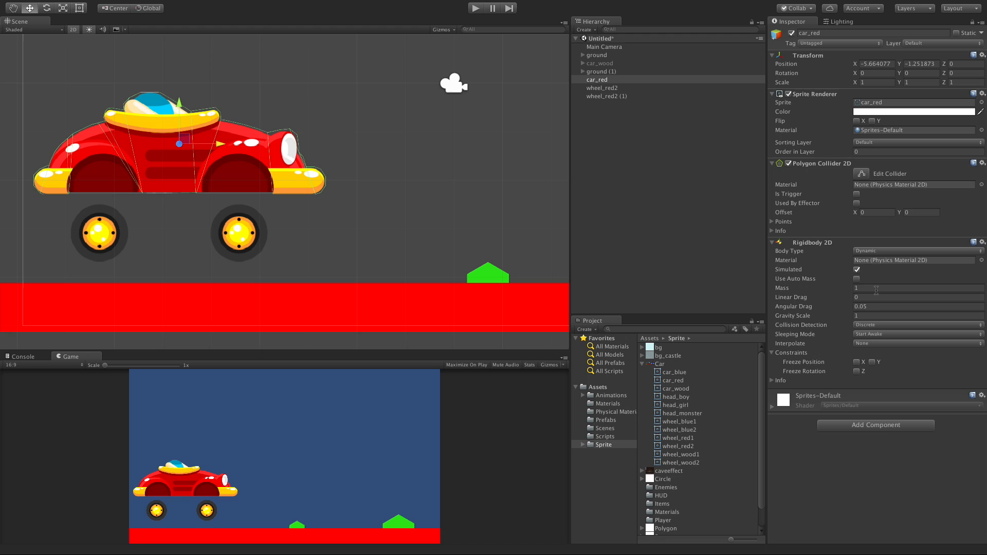
Add a Circle Collider 2D to both wheel objects at once.
{"action": "left_click", "coordinate": [616, 88]}
{"action": "left_click", "coordinate": [615, 96], "text": "shift"}
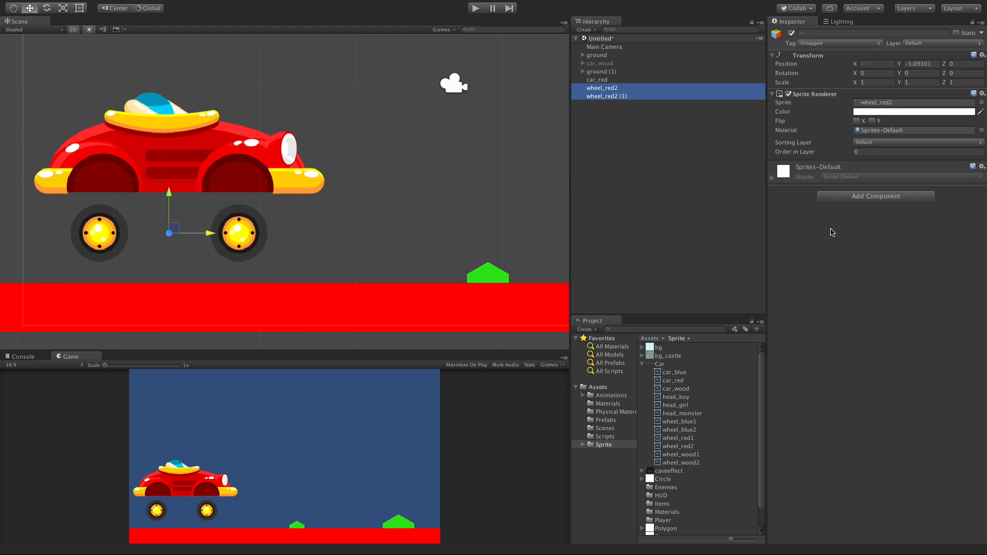
{"action": "left_click", "coordinate": [840, 198]}
{"action": "type", "text": "cicl"}
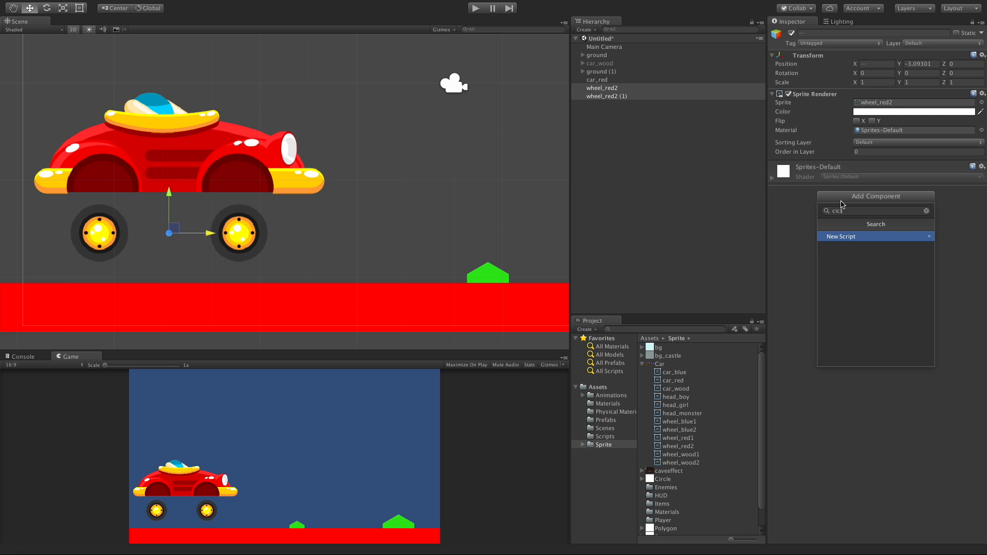
{"action": "key", "text": "Return"}
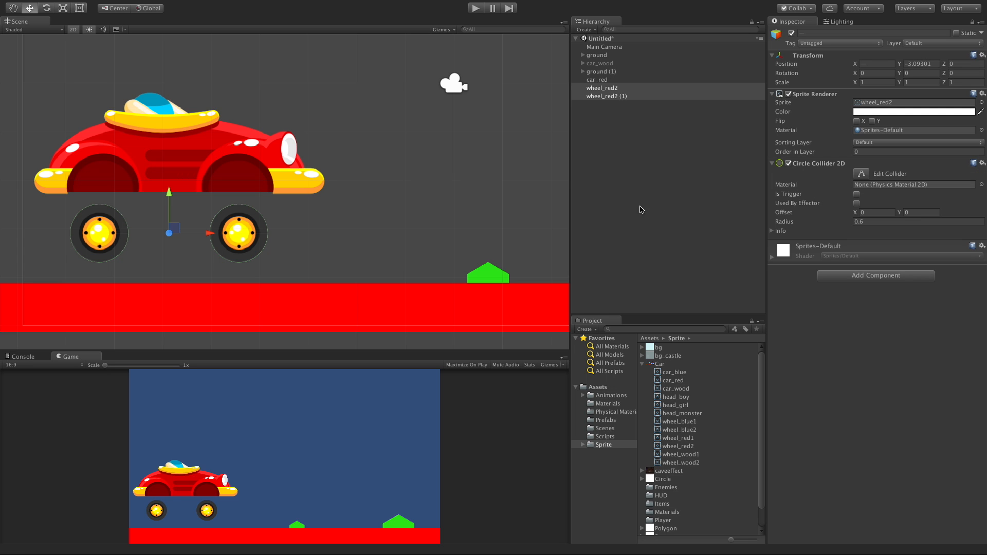
Examine how closely the circle collider outlines follow the edges of the wheel sprites.
{"action": "scroll", "coordinate": [190, 201], "scroll_direction": "up", "scroll_amount": 5}
{"action": "scroll", "coordinate": [209, 173], "scroll_direction": "up", "scroll_amount": 8}
{"action": "middle_click_drag", "start_coordinate": [225, 204], "coordinate": [396, 21]}
{"action": "scroll", "coordinate": [361, 103], "scroll_direction": "down", "scroll_amount": 2}
{"action": "scroll", "coordinate": [362, 101], "scroll_direction": "up", "scroll_amount": 3}
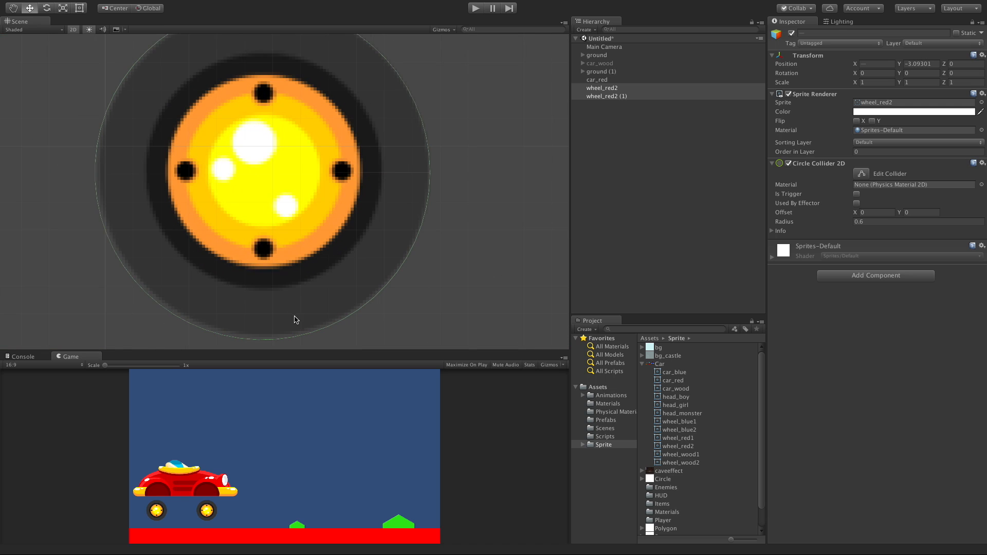
{"action": "middle_click_drag", "start_coordinate": [203, 123], "coordinate": [186, 180]}
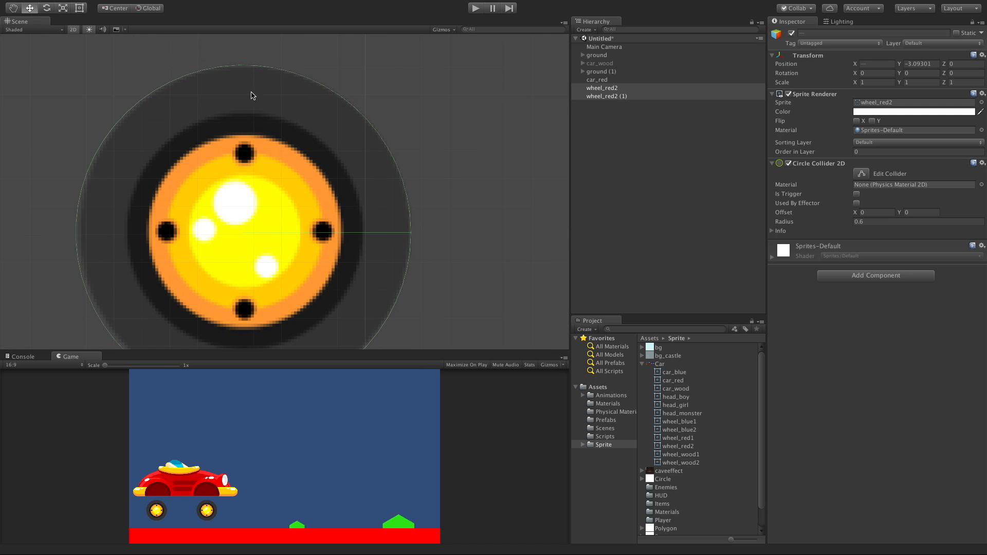
{"action": "middle_click_drag", "start_coordinate": [314, 248], "coordinate": [320, 223]}
{"action": "scroll", "coordinate": [323, 219], "scroll_direction": "down", "scroll_amount": 3}
{"action": "scroll", "coordinate": [323, 222], "scroll_direction": "down", "scroll_amount": 6}
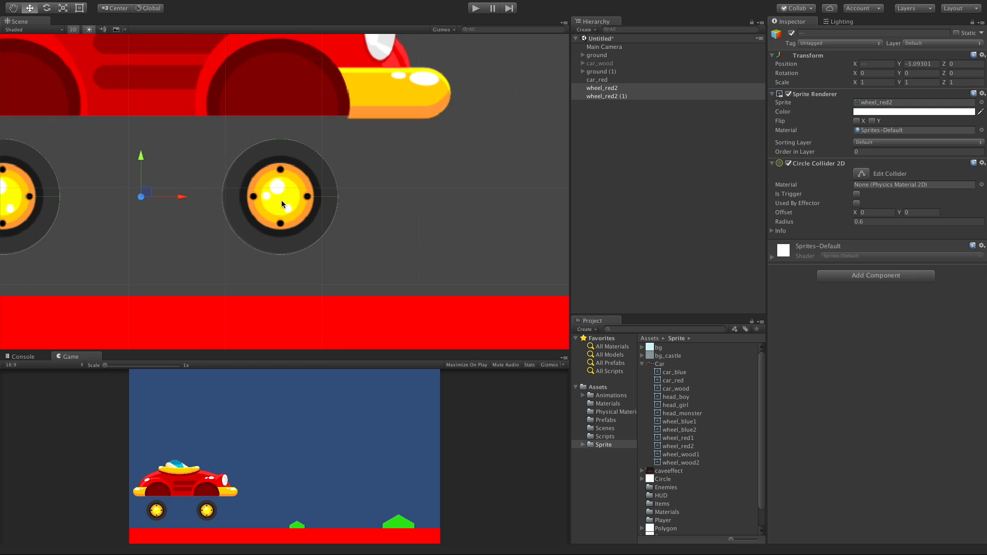
{"action": "middle_click_drag", "start_coordinate": [159, 163], "coordinate": [240, 189]}
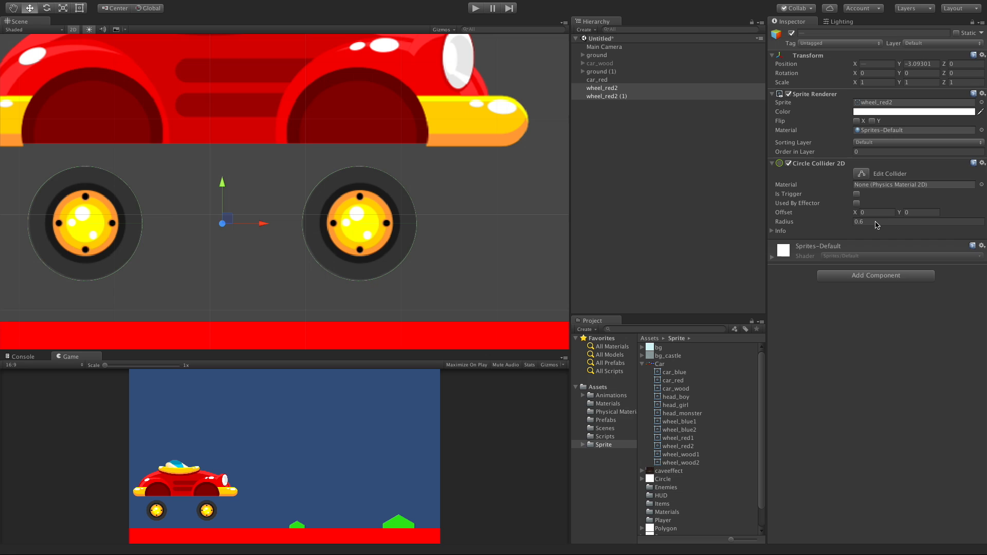
Add a Wheel Joint 2D to both selected wheels.
{"action": "left_click", "coordinate": [884, 276]}
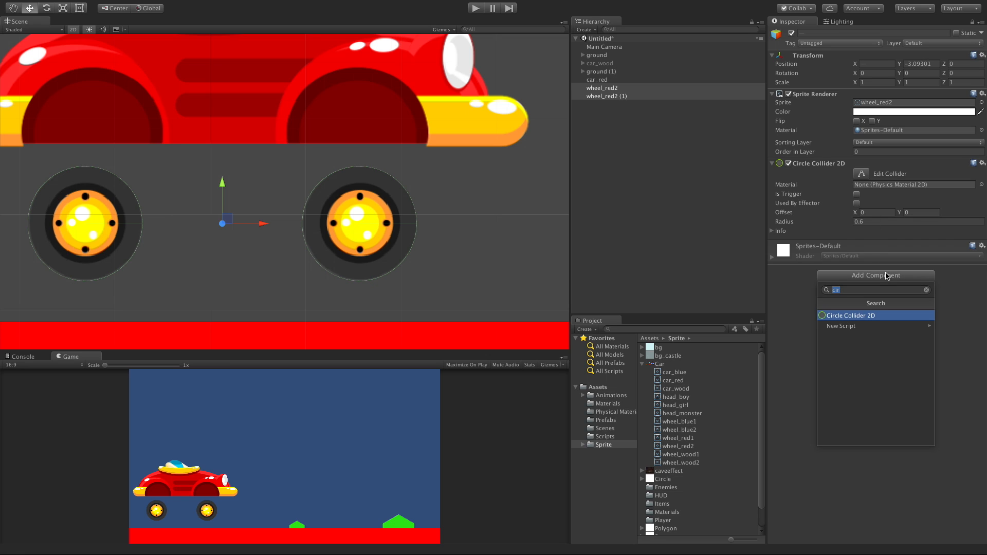
{"action": "type", "text": "wheel"}
{"action": "key", "text": "Down"}
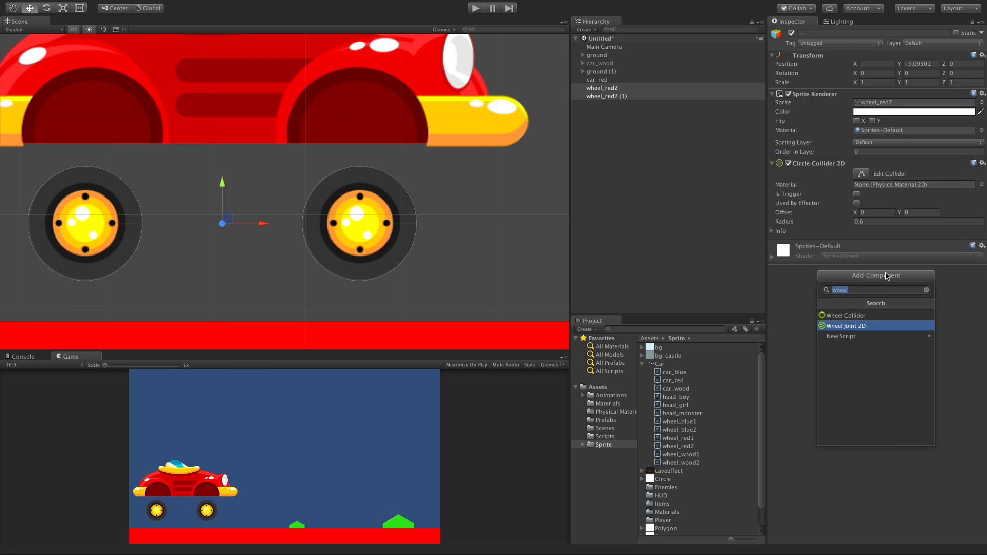
{"action": "key", "text": "Return"}
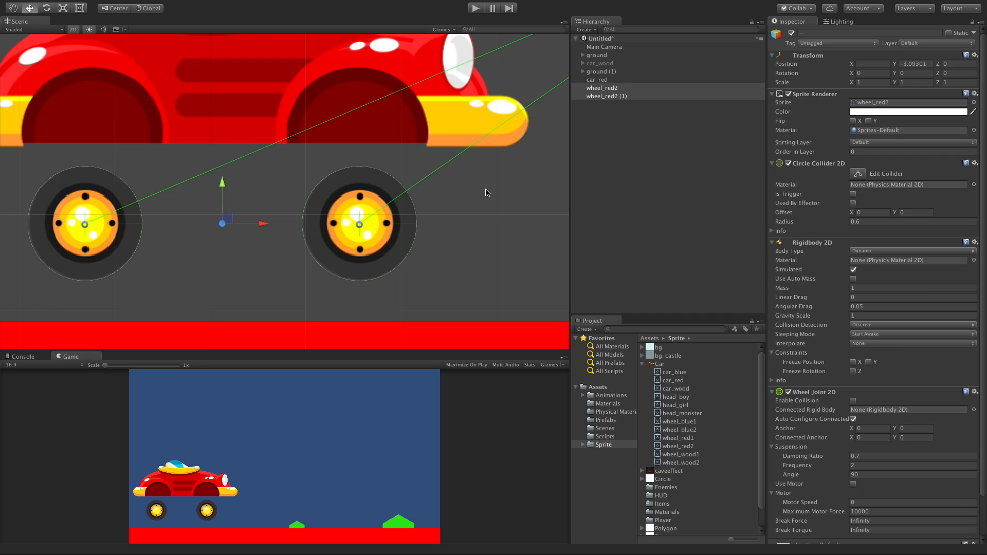
Assign car_red as the Connected Rigid Body of both wheel joints and disable Auto Configure Connected Anchor.
{"action": "scroll", "coordinate": [483, 185], "scroll_direction": "down", "scroll_amount": 5}
{"action": "scroll", "coordinate": [357, 205], "scroll_direction": "up", "scroll_amount": 4}
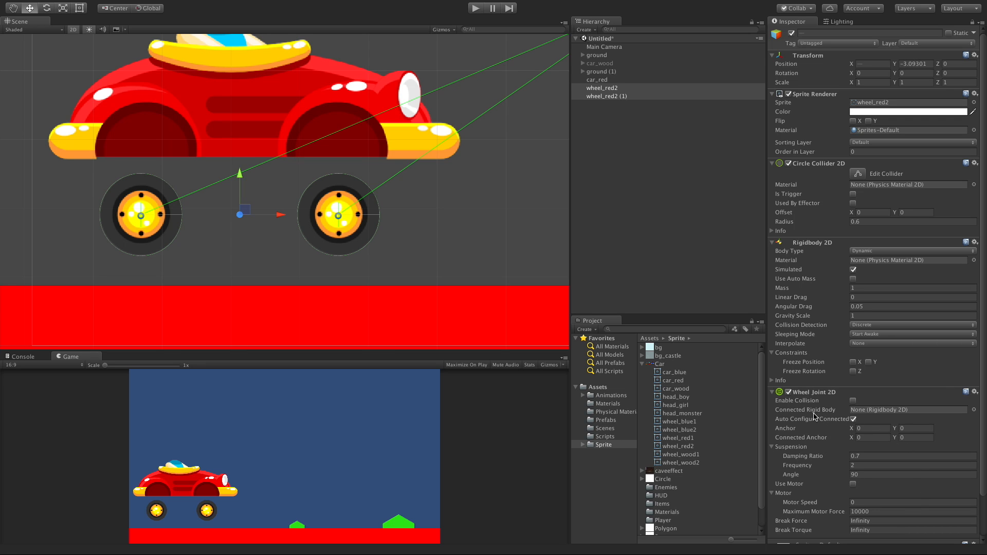
{"action": "middle_click_drag", "start_coordinate": [453, 183], "coordinate": [308, 283]}
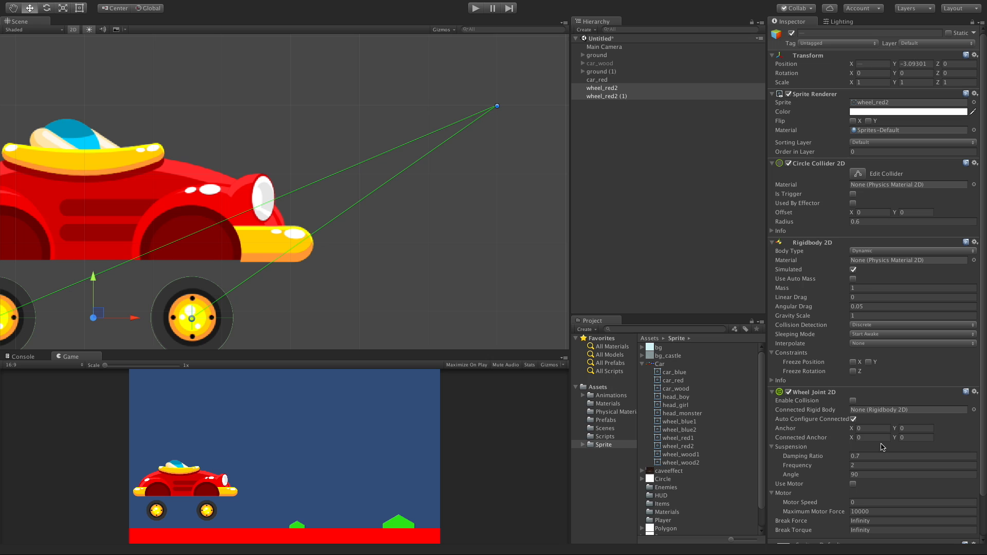
{"action": "middle_click_drag", "start_coordinate": [444, 270], "coordinate": [656, 199]}
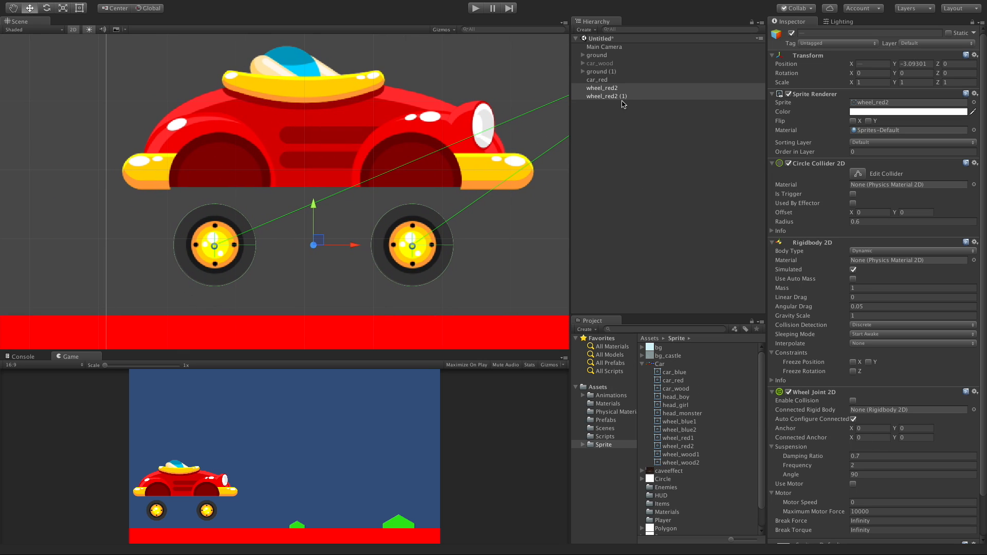
{"action": "left_click_drag", "start_coordinate": [604, 81], "coordinate": [898, 412]}
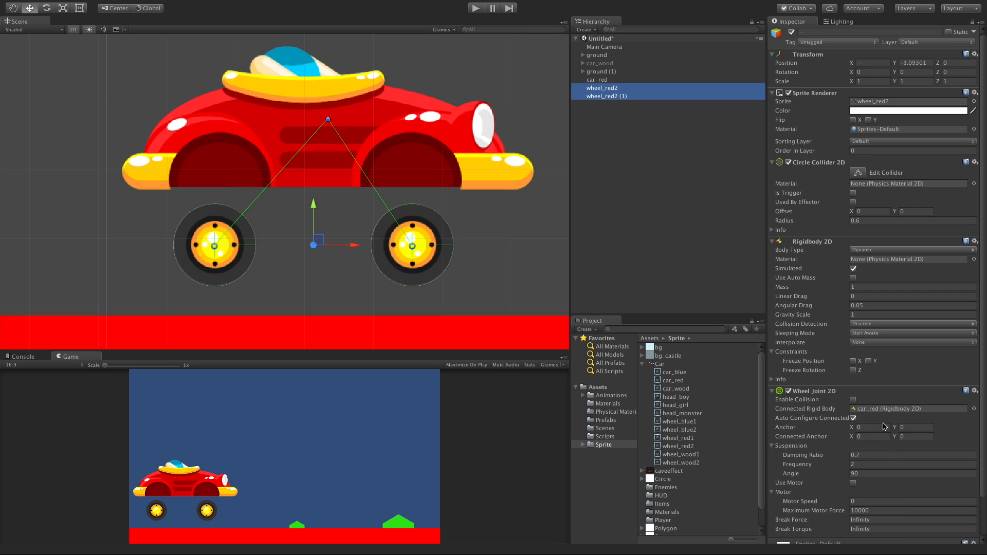
{"action": "left_click", "coordinate": [852, 418]}
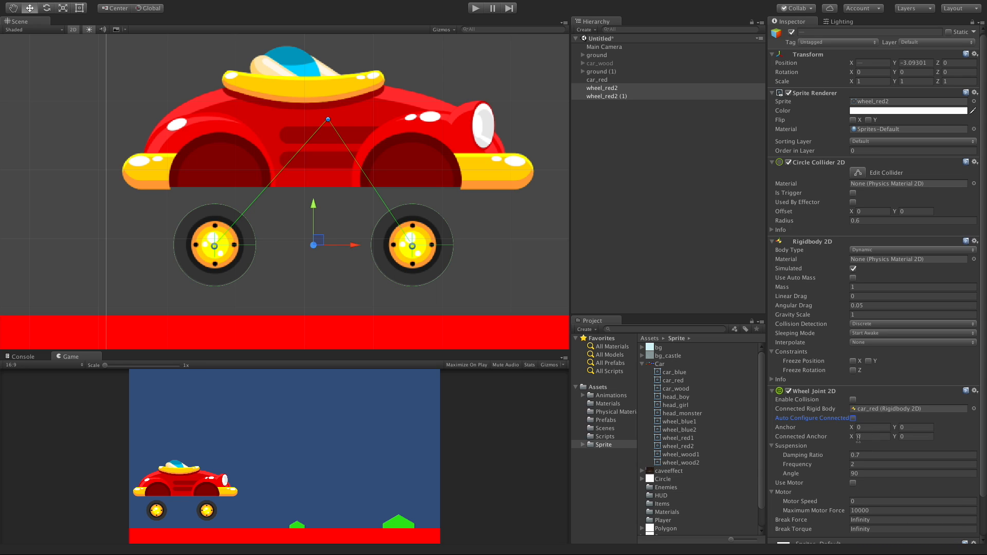
Rename the front wheel, wheel_red2, as "f wheel".
{"action": "left_click", "coordinate": [615, 120]}
{"action": "left_click", "coordinate": [613, 97]}
{"action": "left_click", "coordinate": [613, 91]}
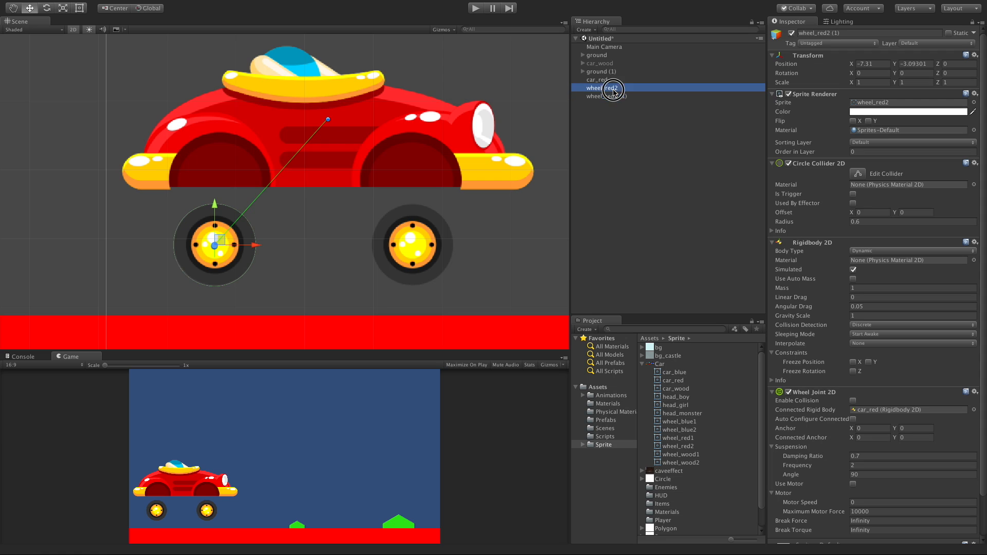
{"action": "left_click", "coordinate": [850, 32]}
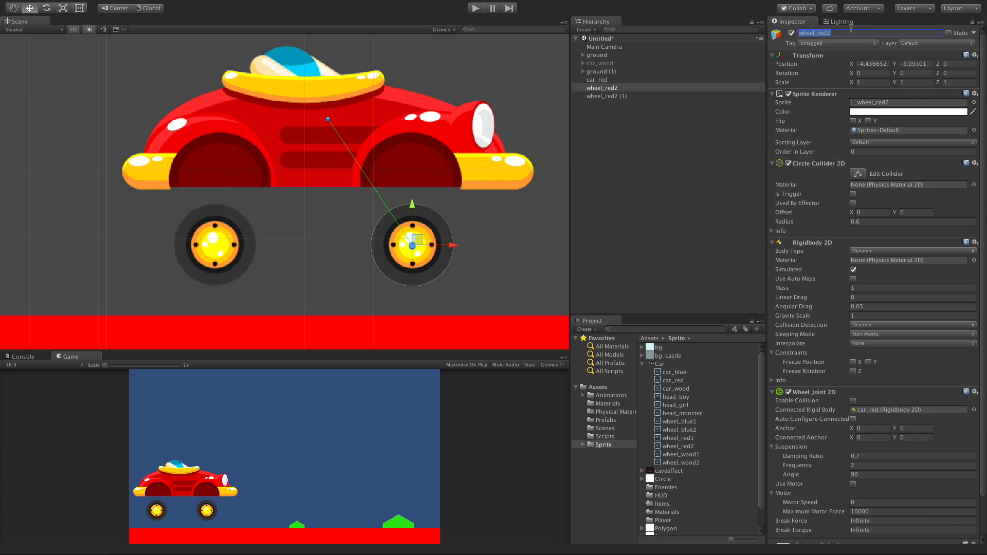
{"action": "type", "text": "f wheel"}
{"action": "key", "text": "Tab"}
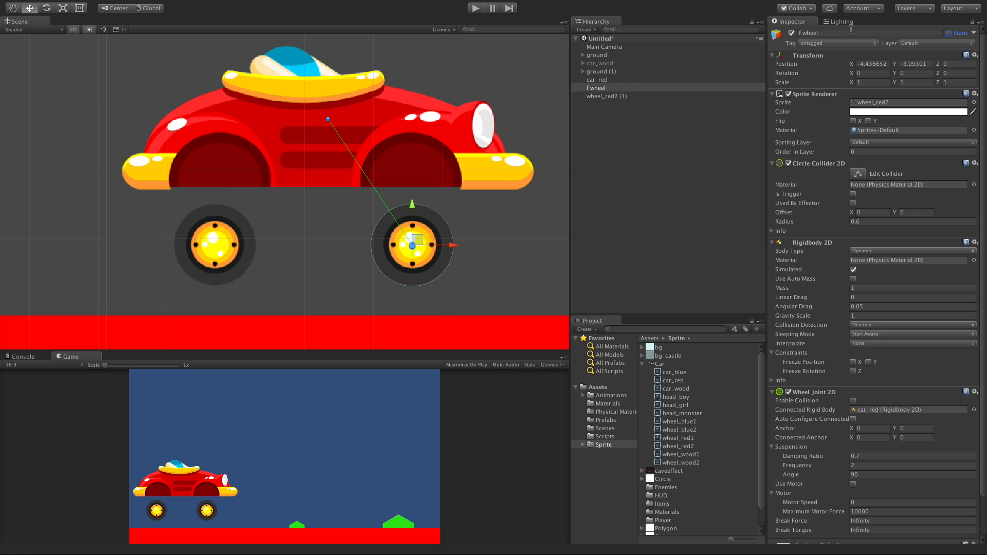
Rename the rear wheel, wheel_red2 (1), as "b wheel".
{"action": "left_click", "coordinate": [609, 97]}
{"action": "left_click", "coordinate": [819, 32]}
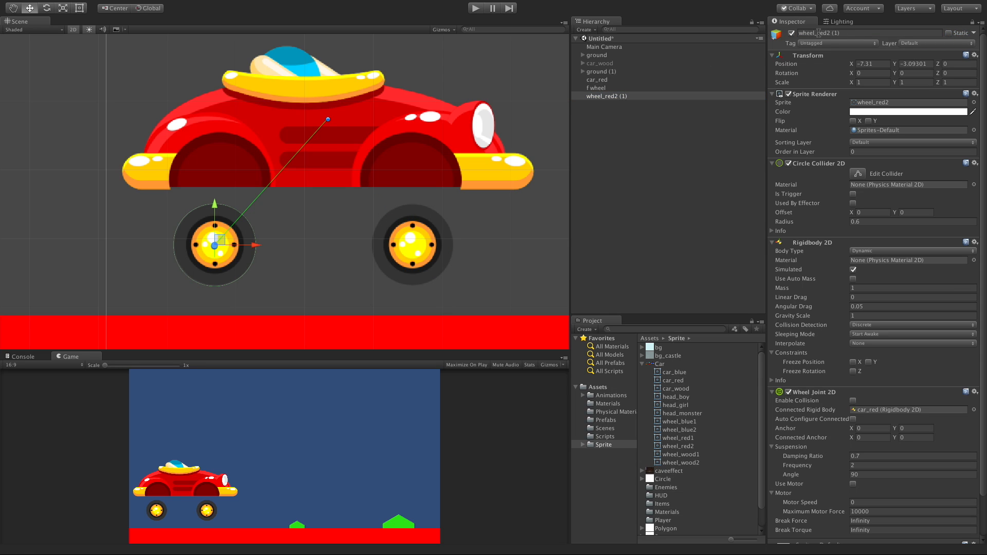
{"action": "type", "text": "b whee"}
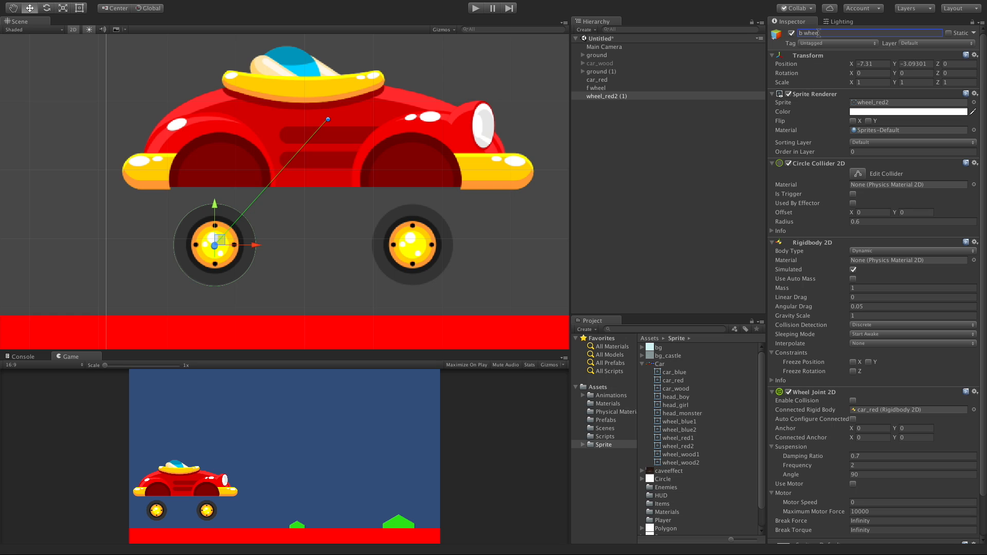
{"action": "key", "text": "Return"}
Move the f wheel joint's connected anchor to the car's lower edge directly above the wheel, at about X 1.22, Y -0.99.
{"action": "left_click", "coordinate": [601, 89]}
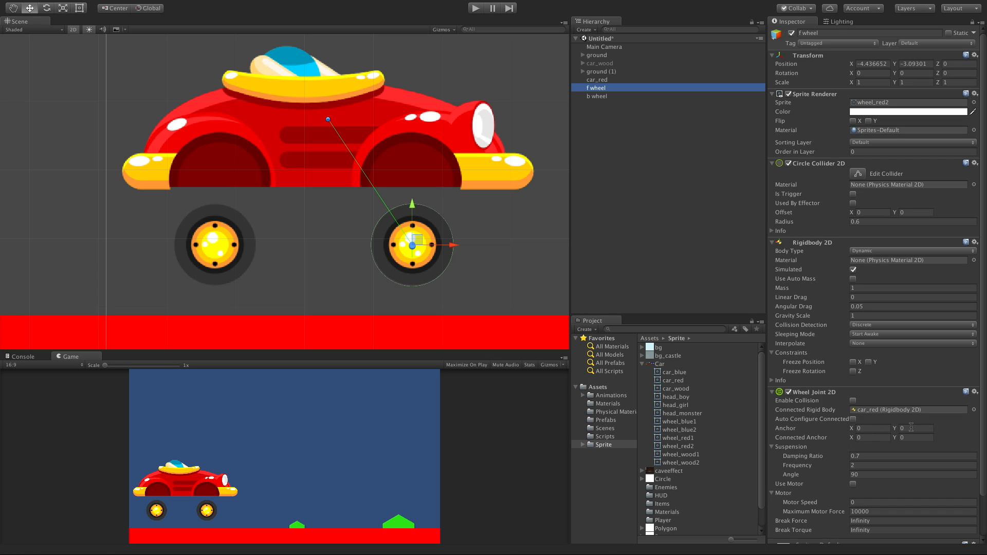
{"action": "scroll", "coordinate": [357, 171], "scroll_direction": "down", "scroll_amount": 4}
{"action": "scroll", "coordinate": [356, 171], "scroll_direction": "up", "scroll_amount": 4}
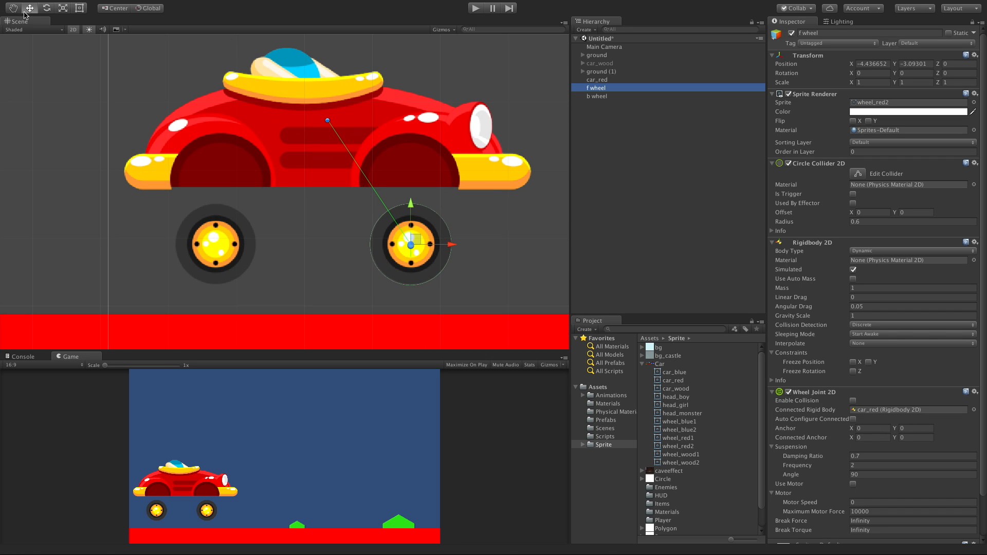
{"action": "left_click", "coordinate": [13, 8]}
{"action": "left_click_drag", "start_coordinate": [419, 276], "coordinate": [363, 232]}
{"action": "scroll", "coordinate": [370, 201], "scroll_direction": "down", "scroll_amount": 3}
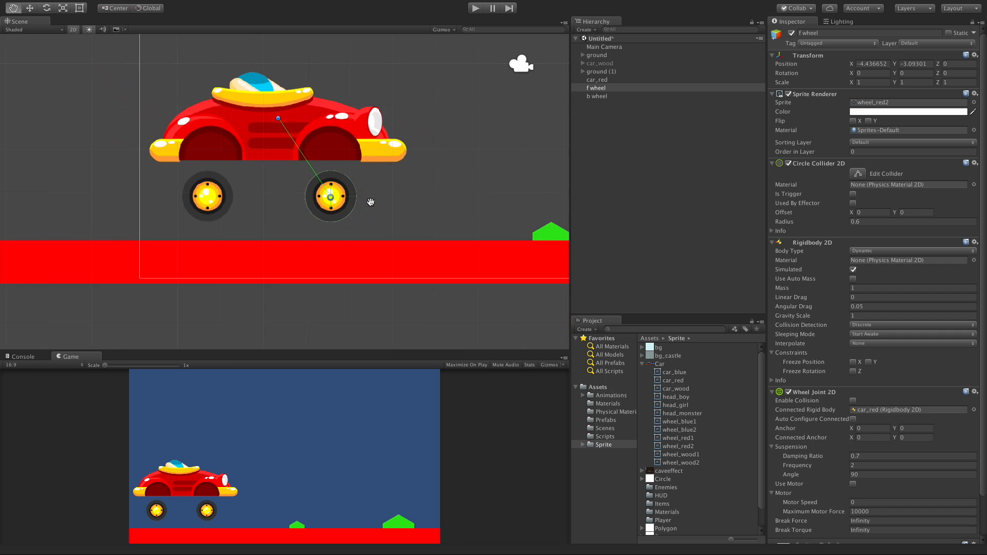
{"action": "scroll", "coordinate": [371, 202], "scroll_direction": "up", "scroll_amount": 10}
{"action": "left_click_drag", "start_coordinate": [441, 225], "coordinate": [360, 222]}
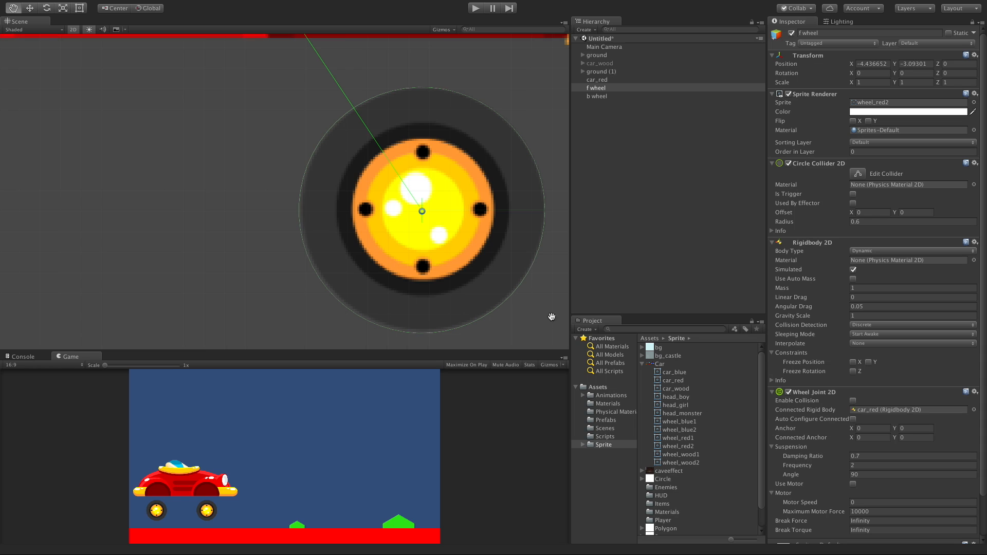
{"action": "scroll", "coordinate": [298, 143], "scroll_direction": "down", "scroll_amount": 6}
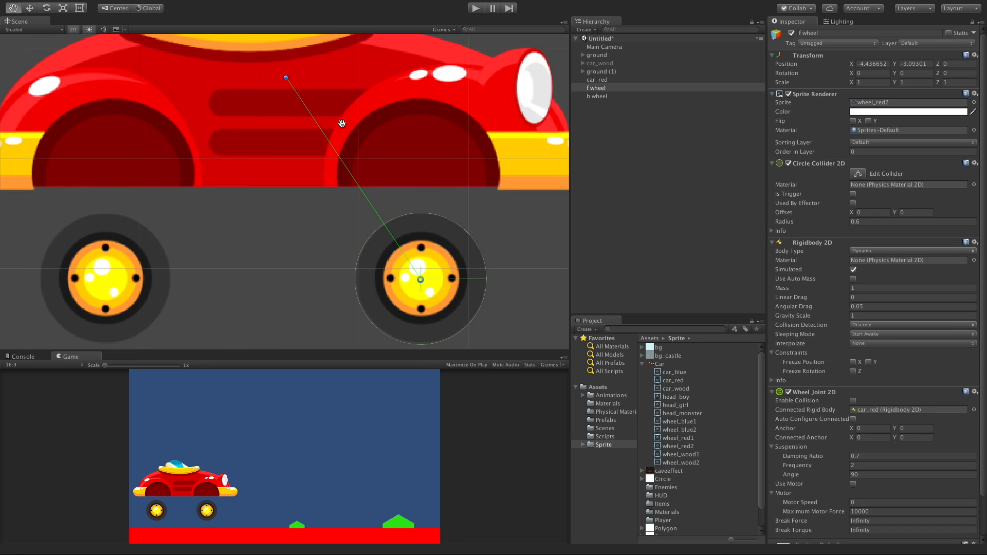
{"action": "left_click_drag", "start_coordinate": [287, 80], "coordinate": [424, 185]}
{"action": "left_click", "coordinate": [32, 9]}
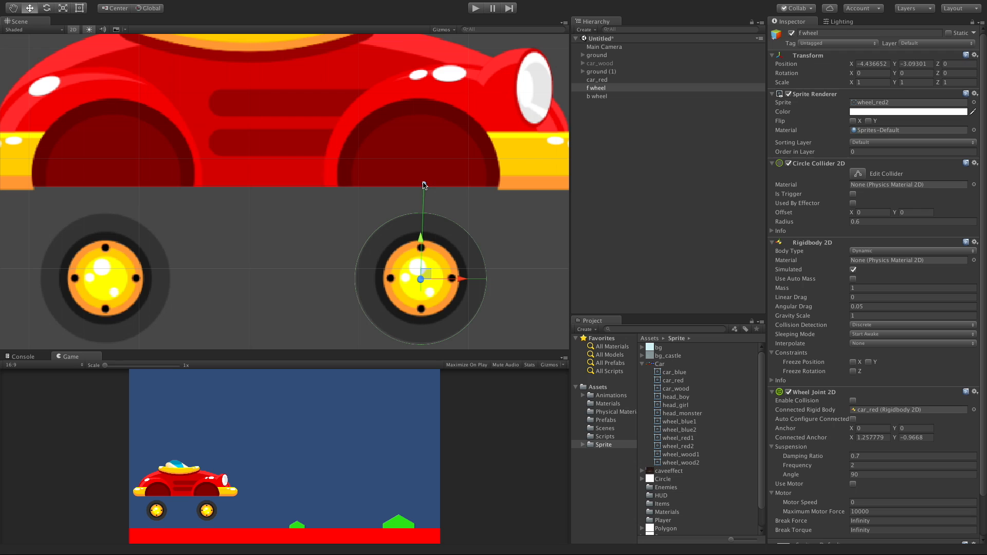
{"action": "left_click_drag", "start_coordinate": [424, 185], "coordinate": [421, 187]}
{"action": "left_click", "coordinate": [917, 438]}
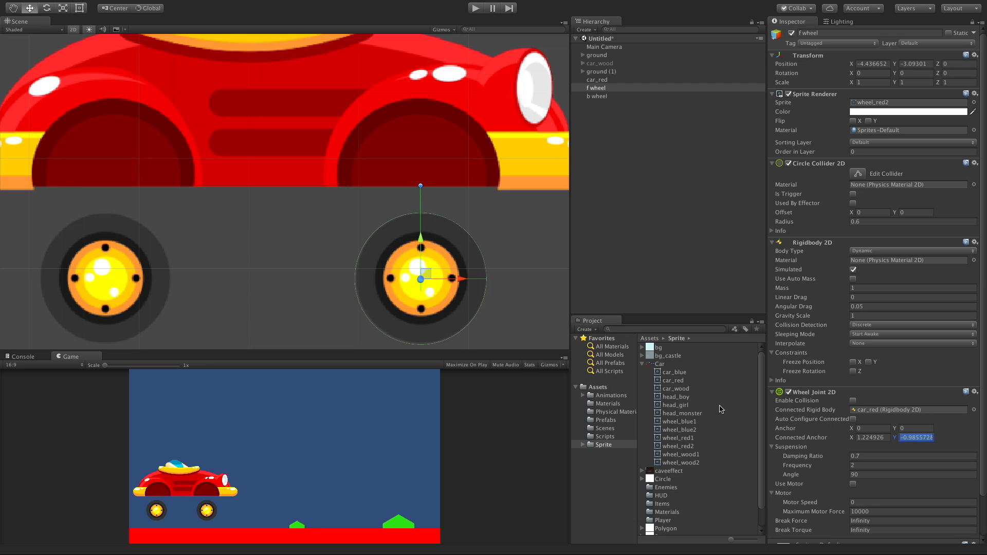
Move the b wheel joint's connected anchor to the car's lower edge directly above the wheel, at about X -1.65, Y -0.99.
{"action": "left_click", "coordinate": [67, 284]}
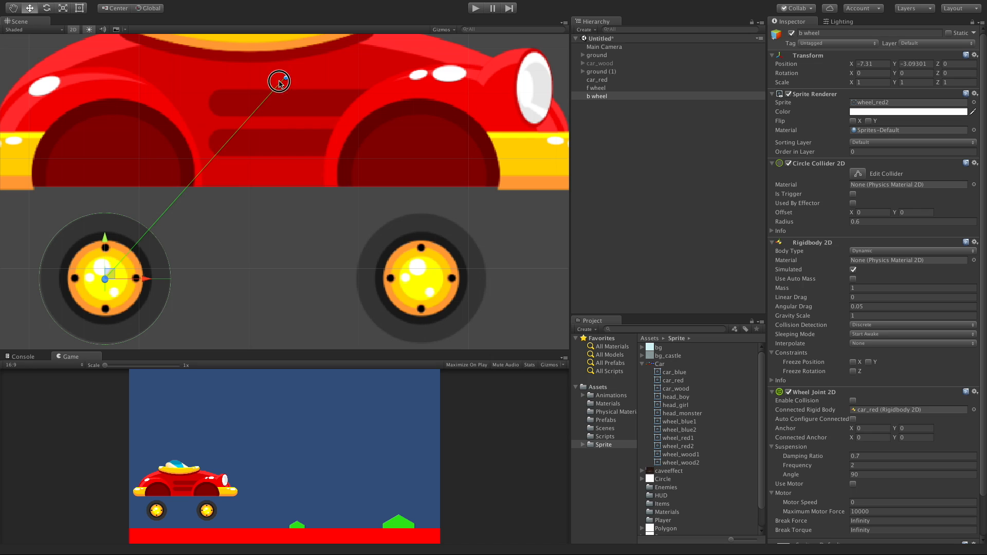
{"action": "left_click_drag", "start_coordinate": [279, 82], "coordinate": [105, 185]}
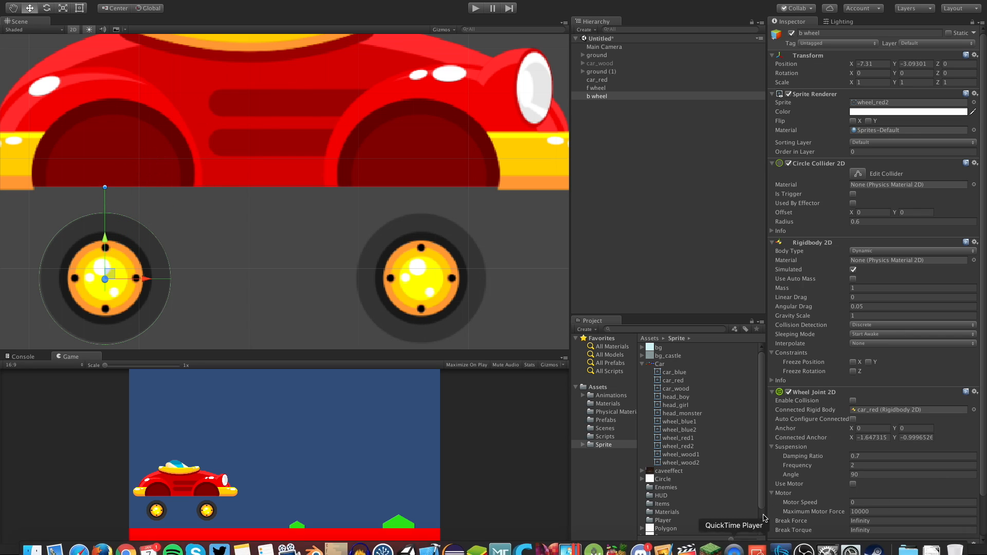
{"action": "left_click", "coordinate": [916, 438]}
{"action": "key", "text": "ctrl+z"}
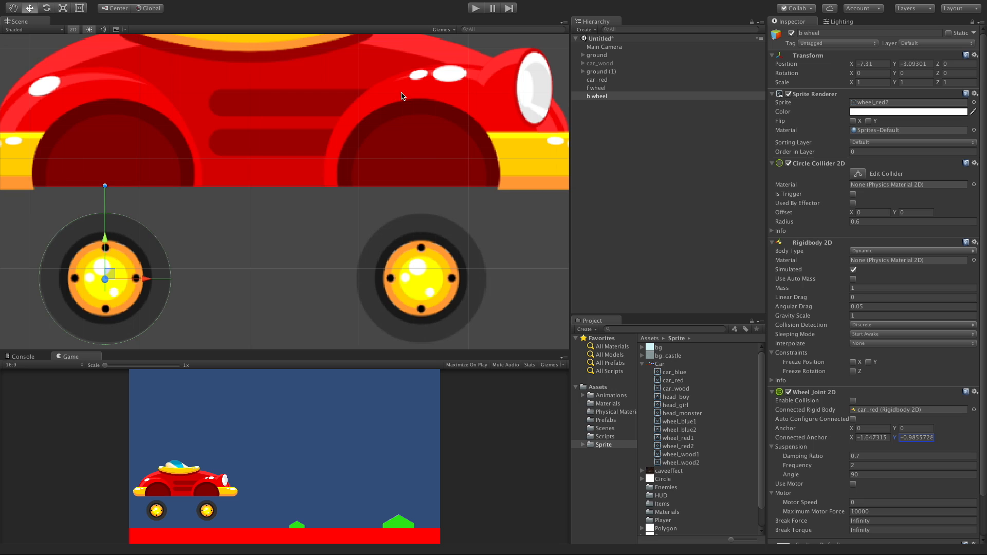
Run the scene twice to check how the car body rests on both wheels, inspecting the f wheel during play.
{"action": "scroll", "coordinate": [347, 103], "scroll_direction": "down", "scroll_amount": 5}
{"action": "left_click", "coordinate": [475, 8]}
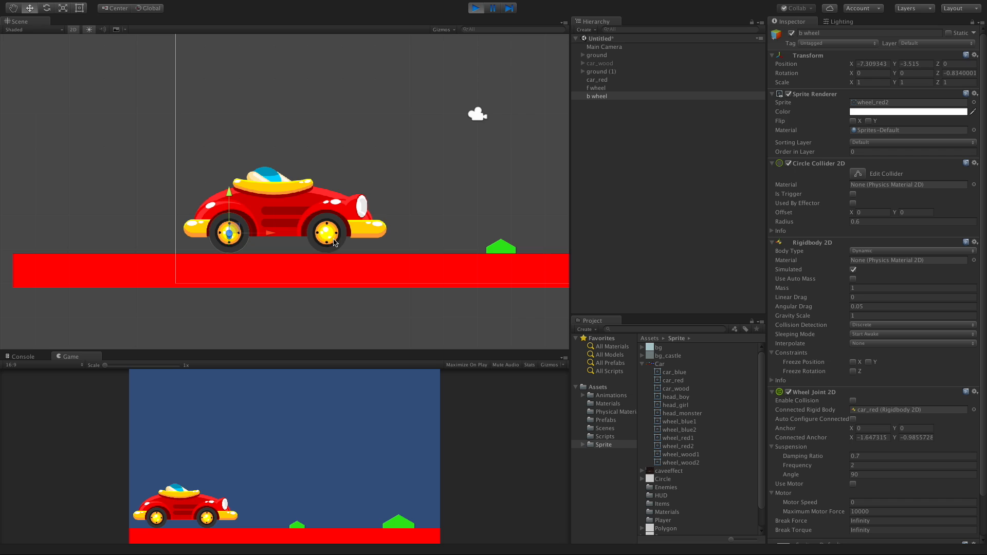
{"action": "left_click", "coordinate": [324, 244]}
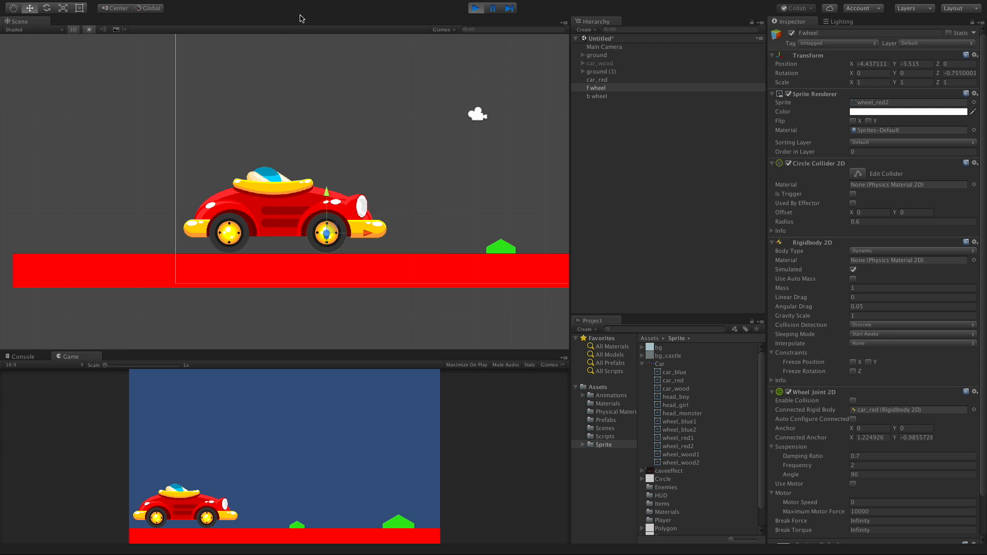
{"action": "left_click", "coordinate": [476, 8]}
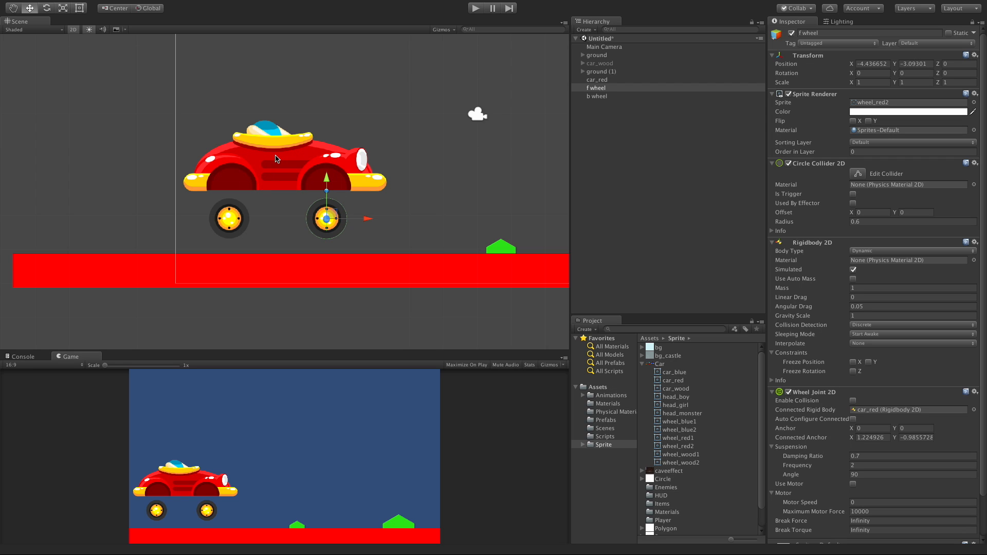
{"action": "left_click", "coordinate": [476, 11]}
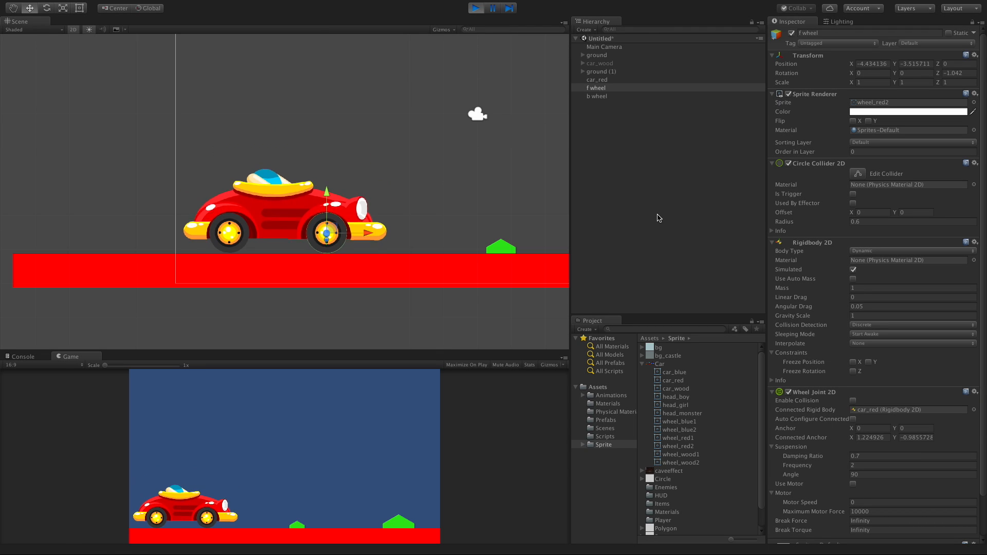
{"action": "left_click", "coordinate": [476, 8]}
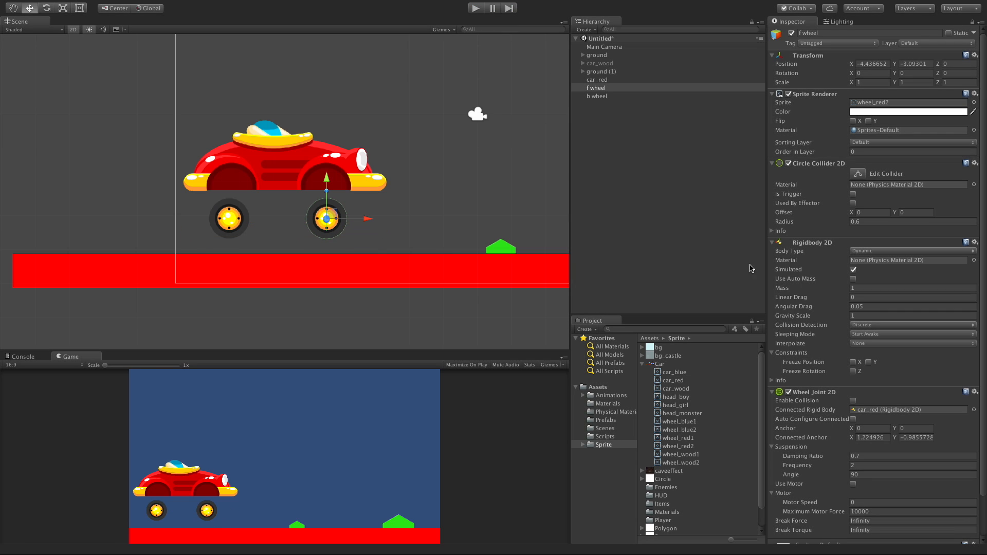
Enable collision on the f wheel's Wheel Joint 2D and test the car in Play mode.
{"action": "left_click", "coordinate": [853, 400]}
{"action": "left_click", "coordinate": [476, 8]}
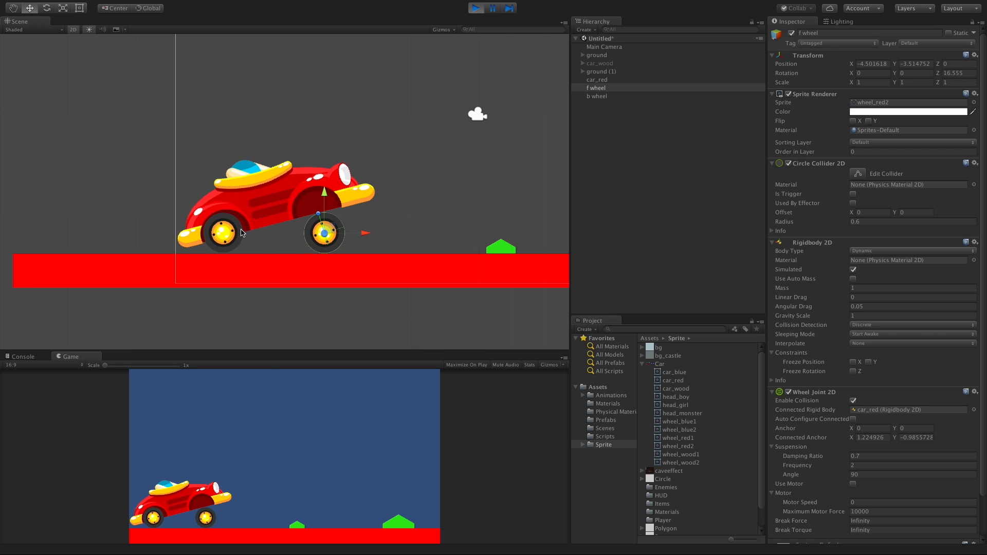
{"action": "left_click", "coordinate": [483, 9]}
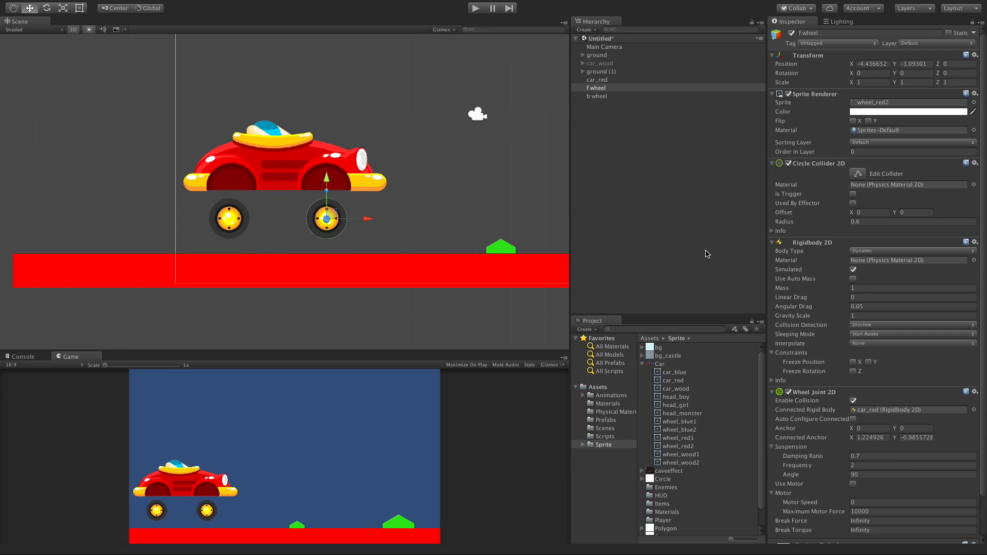
Enable collision on the wheel joints of both f wheel and b wheel, and test-run the scene.
{"action": "left_click", "coordinate": [609, 96], "text": "shift"}
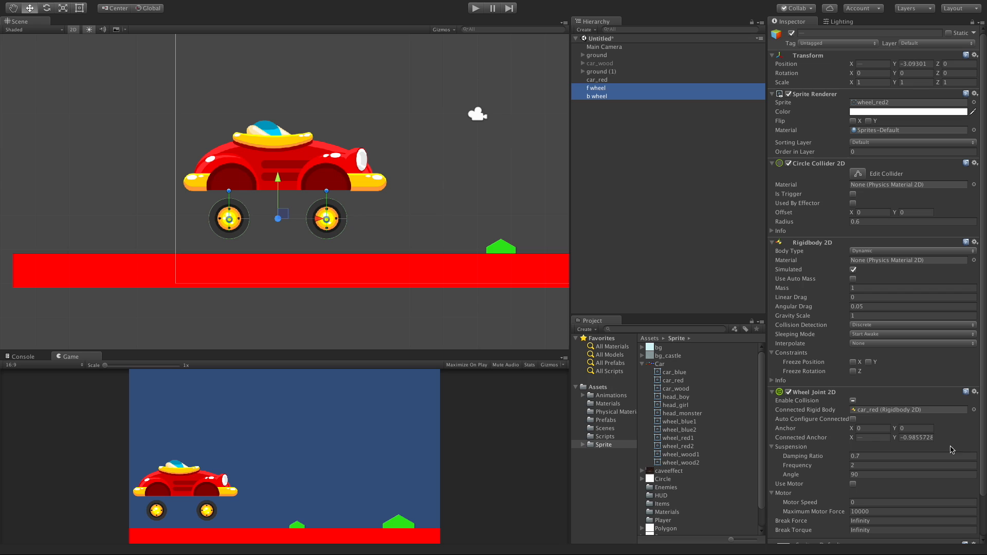
{"action": "left_click", "coordinate": [853, 401]}
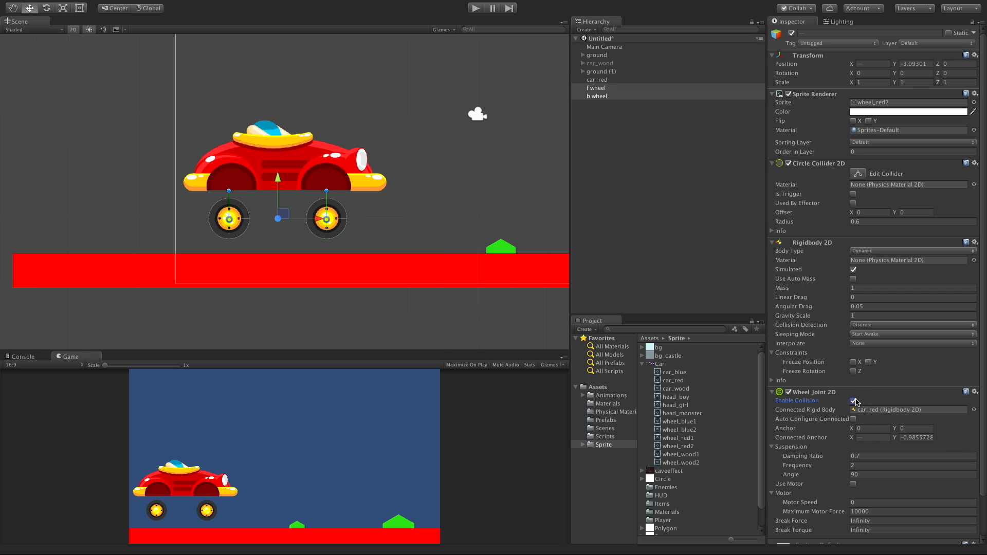
{"action": "left_click", "coordinate": [476, 9]}
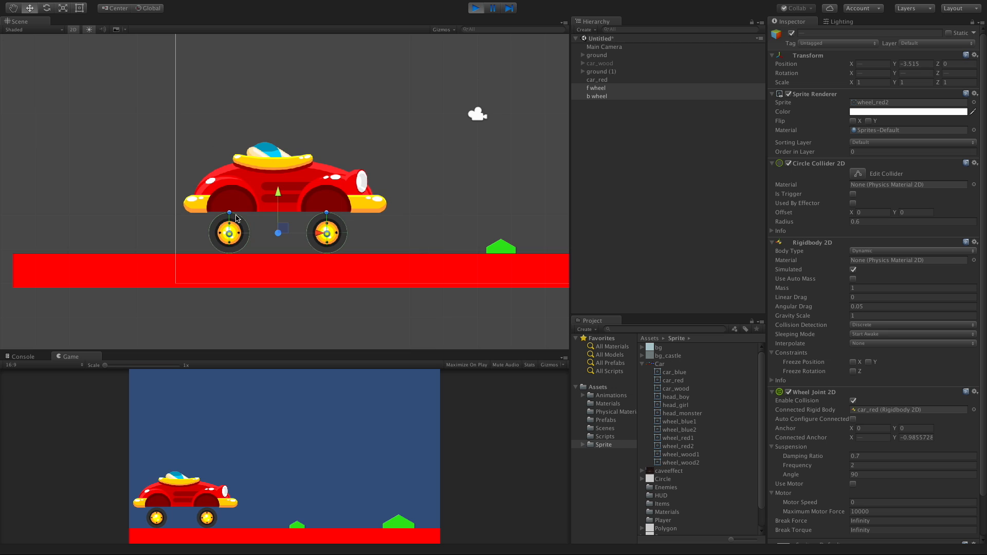
{"action": "left_click", "coordinate": [476, 8]}
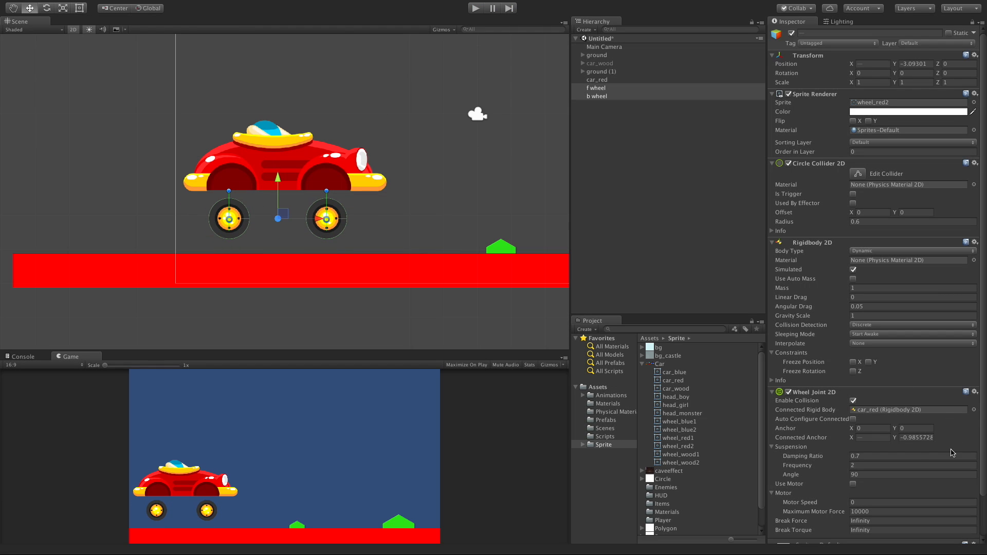
Disable collision on both wheel joints, keeping Auto Configure Connected Anchor off.
{"action": "left_click", "coordinate": [854, 400]}
{"action": "left_click", "coordinate": [853, 419]}
Set the Motor Speed of both wheel joints to 100 and test-run the scene.
{"action": "scroll", "coordinate": [854, 462], "scroll_direction": "down", "scroll_amount": 2}
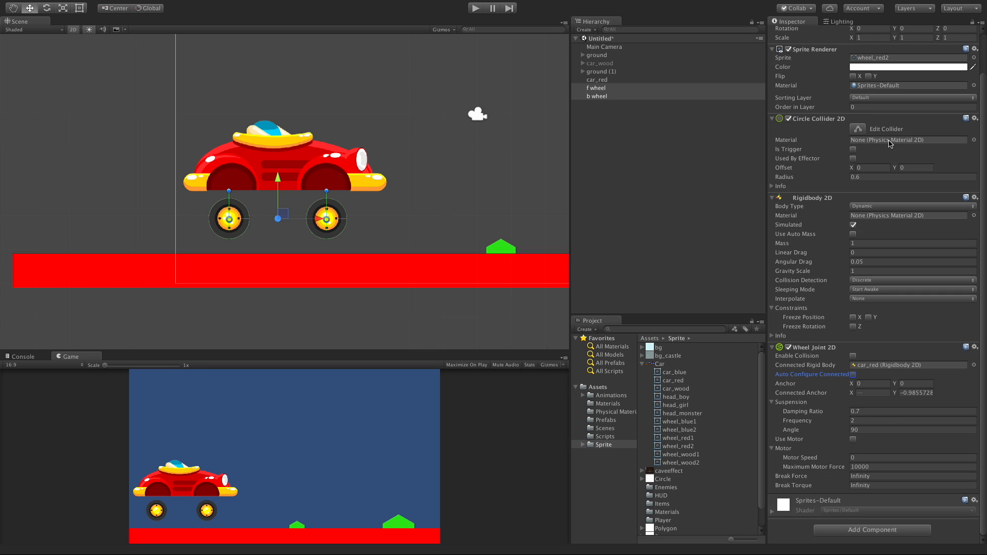
{"action": "left_click", "coordinate": [869, 458]}
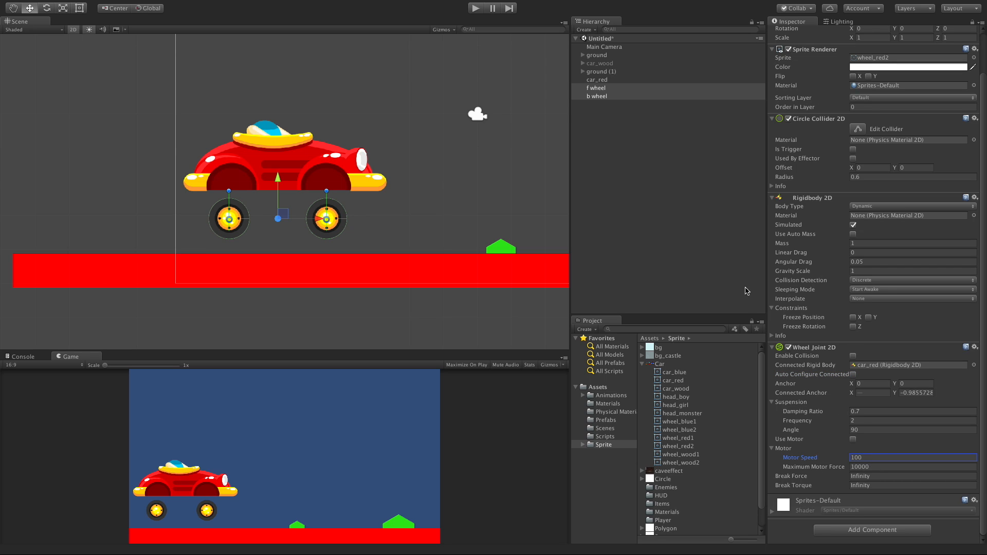
{"action": "left_click", "coordinate": [475, 8]}
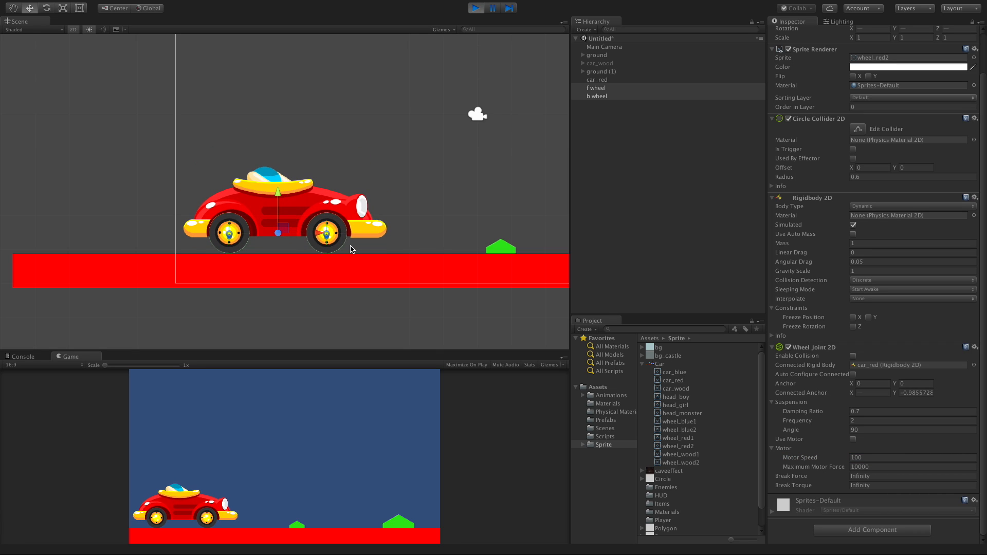
{"action": "left_click", "coordinate": [475, 8]}
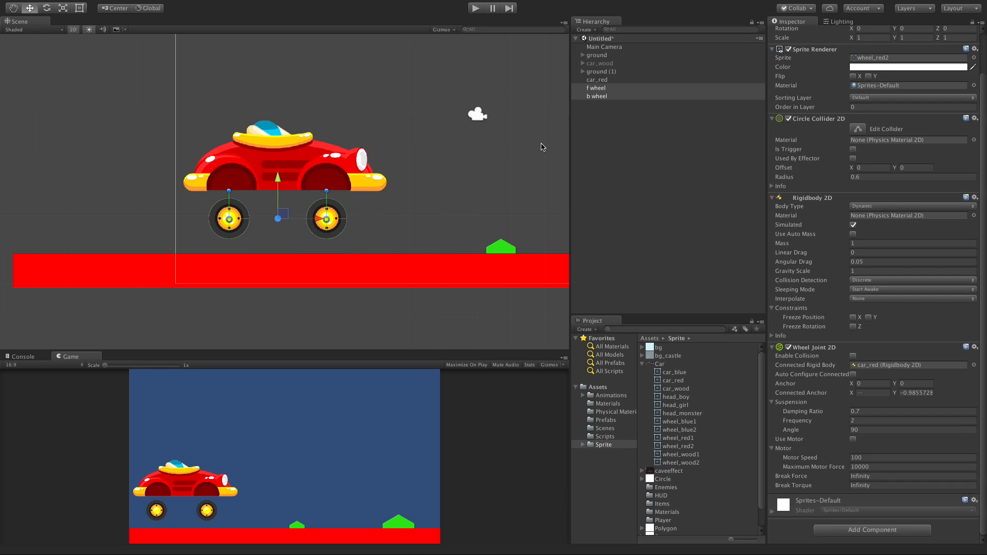
Enable Use Motor on both wheel joints and run the scene to watch the car drive over the green bumps.
{"action": "left_click", "coordinate": [856, 443]}
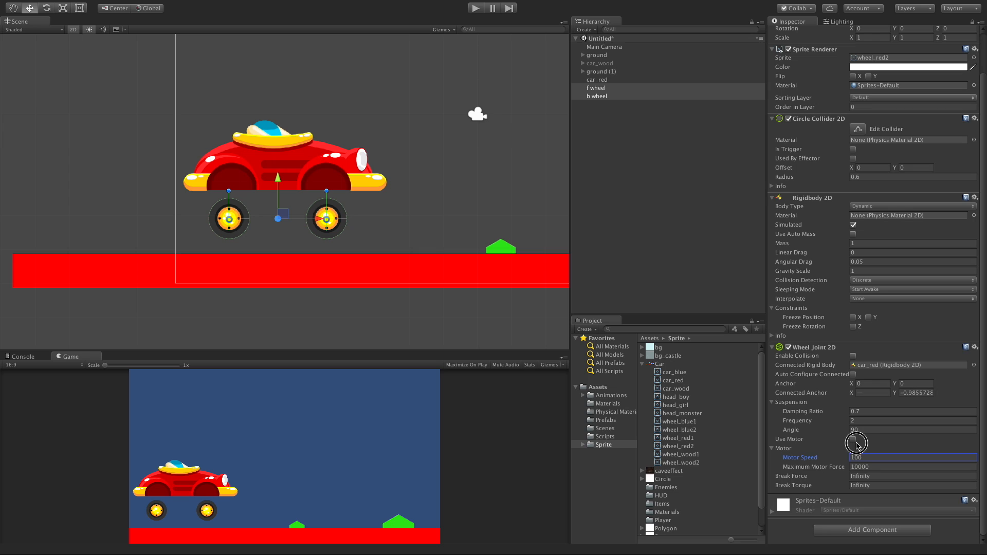
{"action": "left_click", "coordinate": [853, 440]}
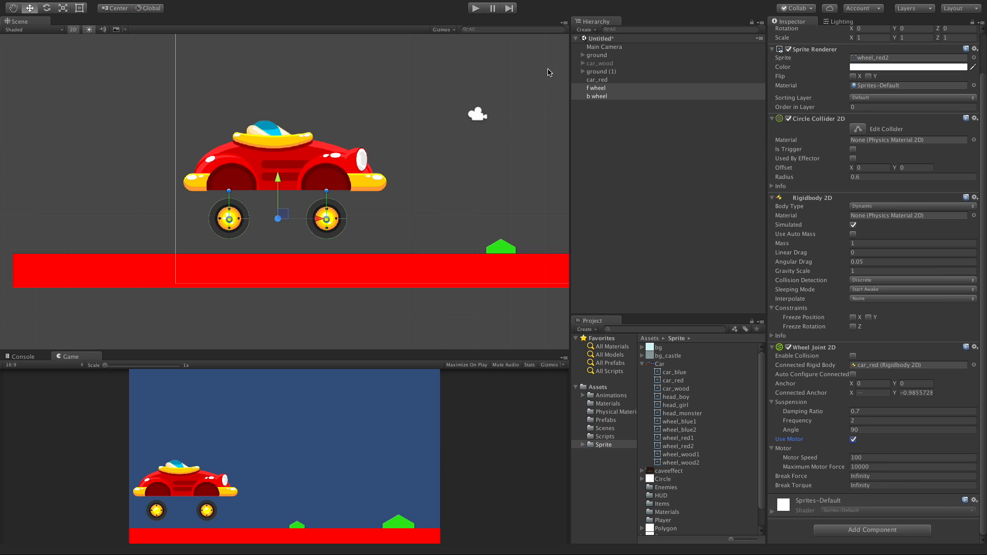
{"action": "left_click", "coordinate": [476, 8]}
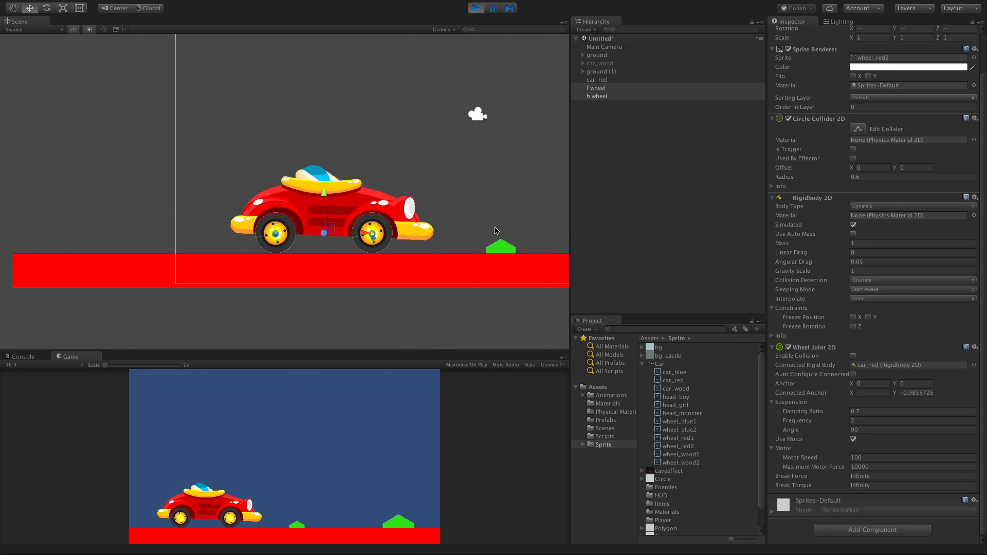
{"action": "scroll", "coordinate": [404, 211], "scroll_direction": "up", "scroll_amount": 6}
{"action": "scroll", "coordinate": [414, 203], "scroll_direction": "down", "scroll_amount": 7}
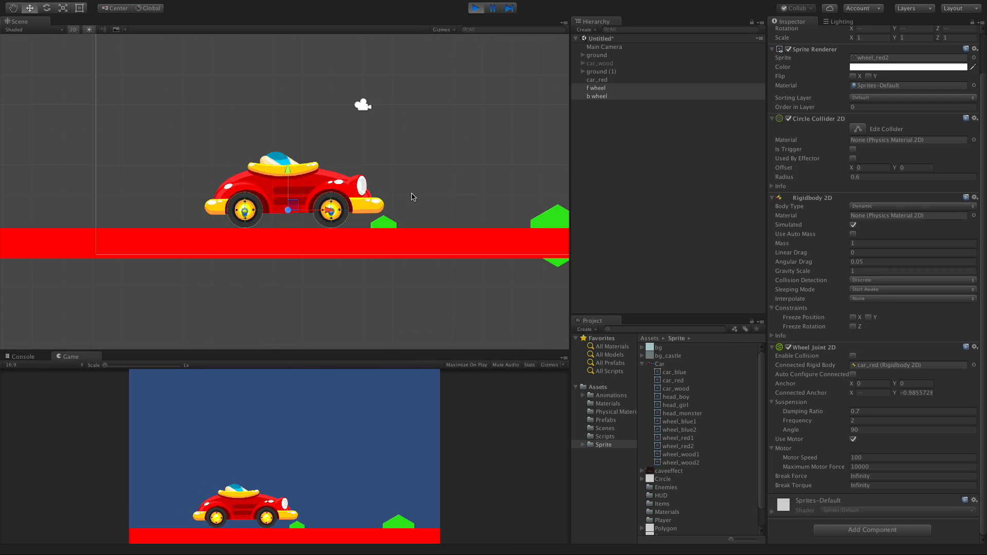
{"action": "scroll", "coordinate": [416, 199], "scroll_direction": "down", "scroll_amount": 2}
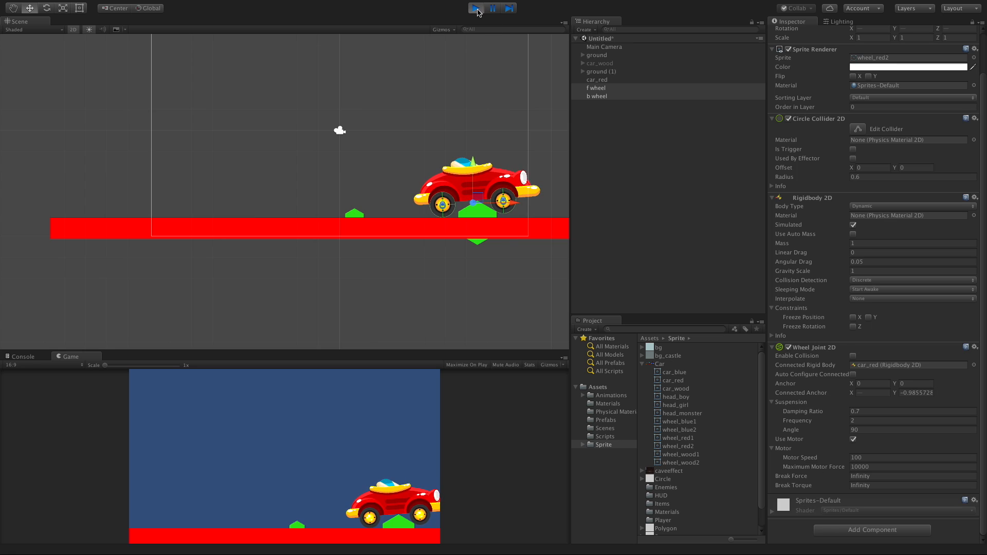
{"action": "left_click", "coordinate": [477, 9]}
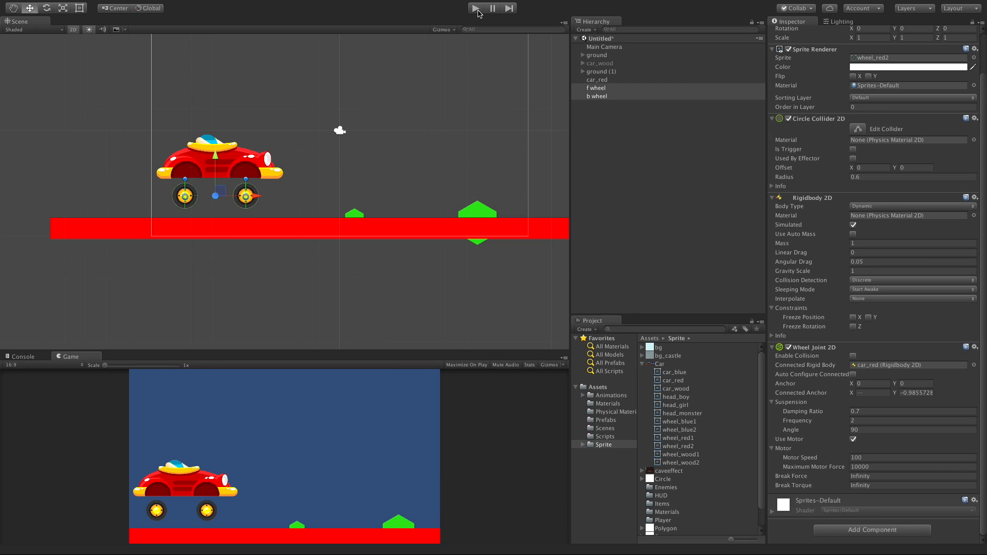
Set the Maximum Motor Force of both wheel joints to 1 and test the car in Play mode.
{"action": "left_click", "coordinate": [868, 467]}
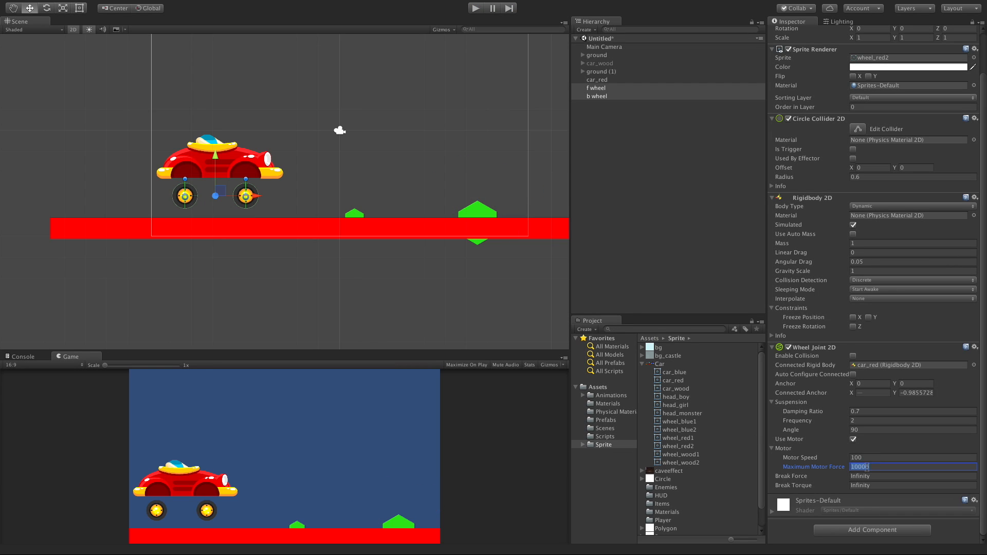
{"action": "type", "text": "1"}
{"action": "left_click", "coordinate": [480, 11]}
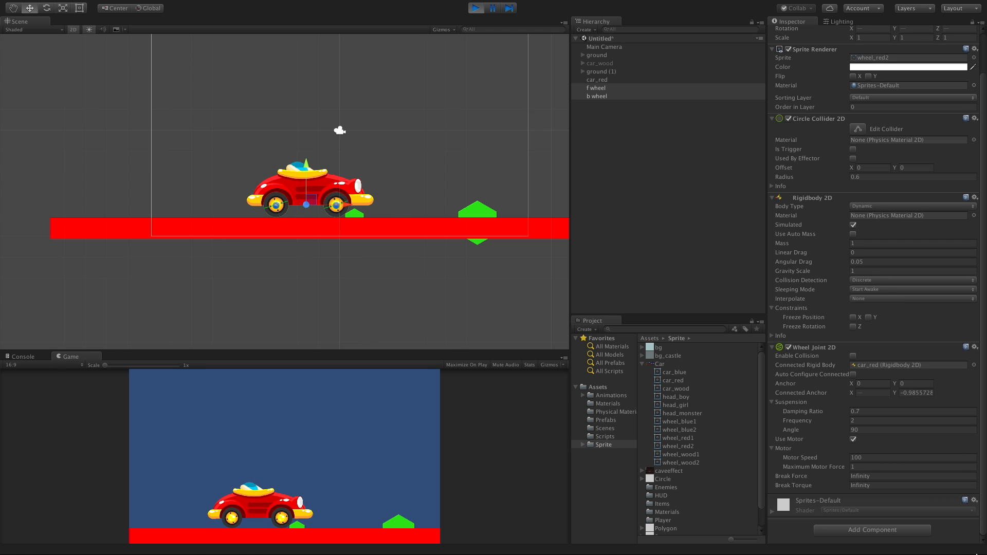
{"action": "mouse_move", "coordinate": [968, 553]}
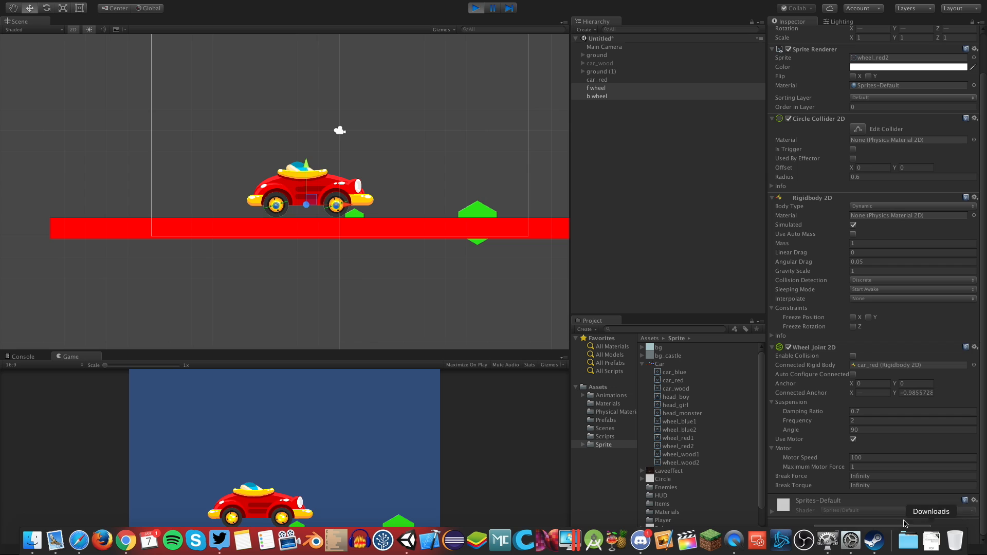
{"action": "left_click", "coordinate": [476, 8]}
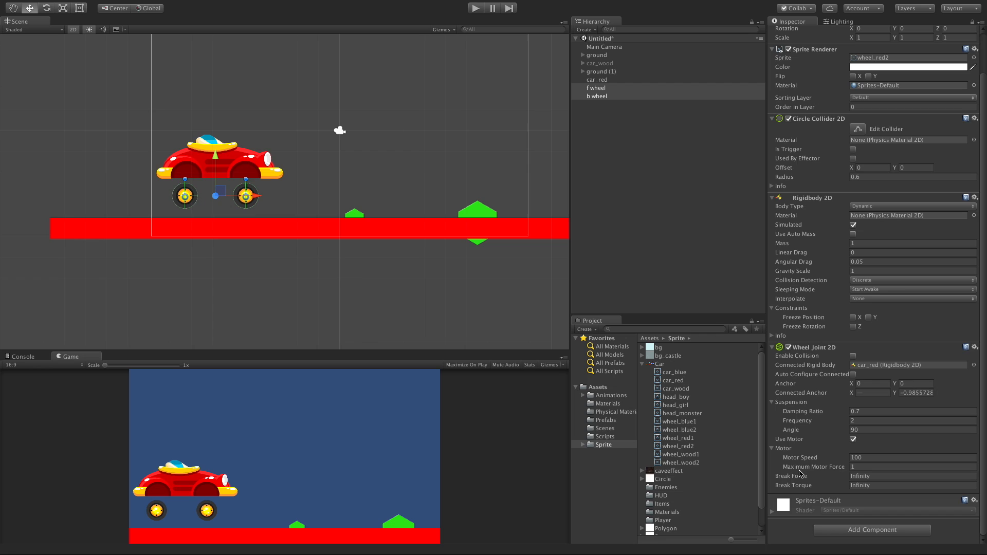
Set both wheel joints to Maximum Motor Force 100 and Motor Speed 1000, and test-run the car.
{"action": "left_click", "coordinate": [869, 466]}
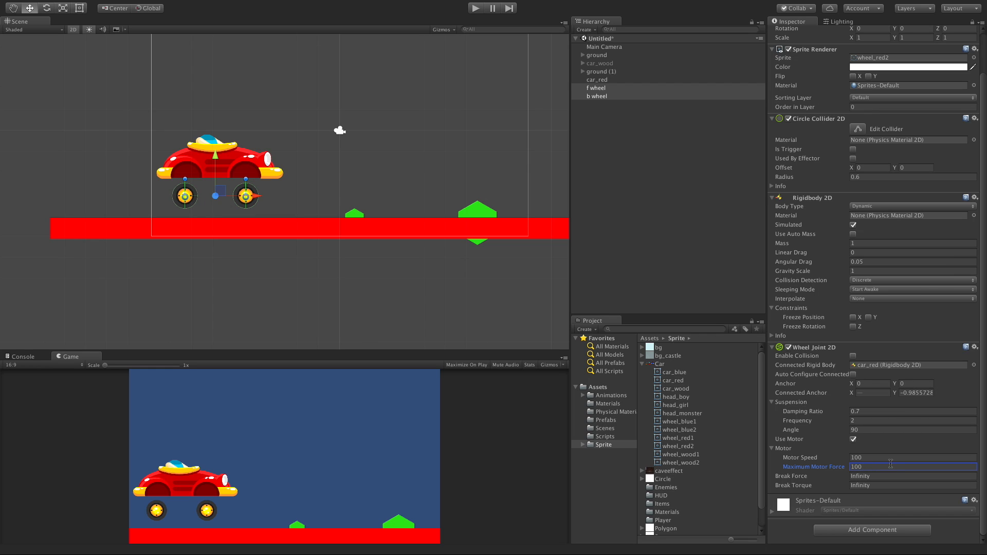
{"action": "left_click", "coordinate": [893, 457]}
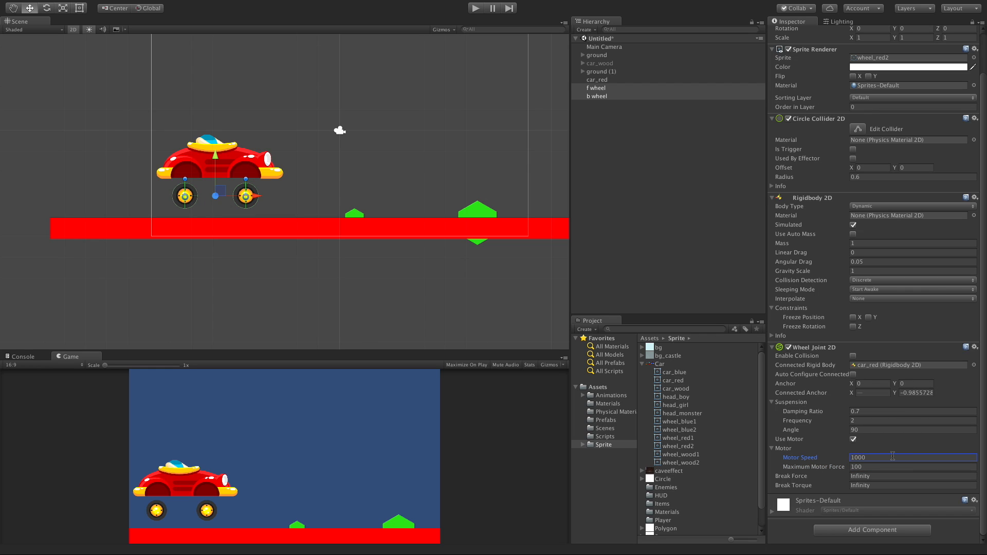
{"action": "left_click", "coordinate": [478, 9]}
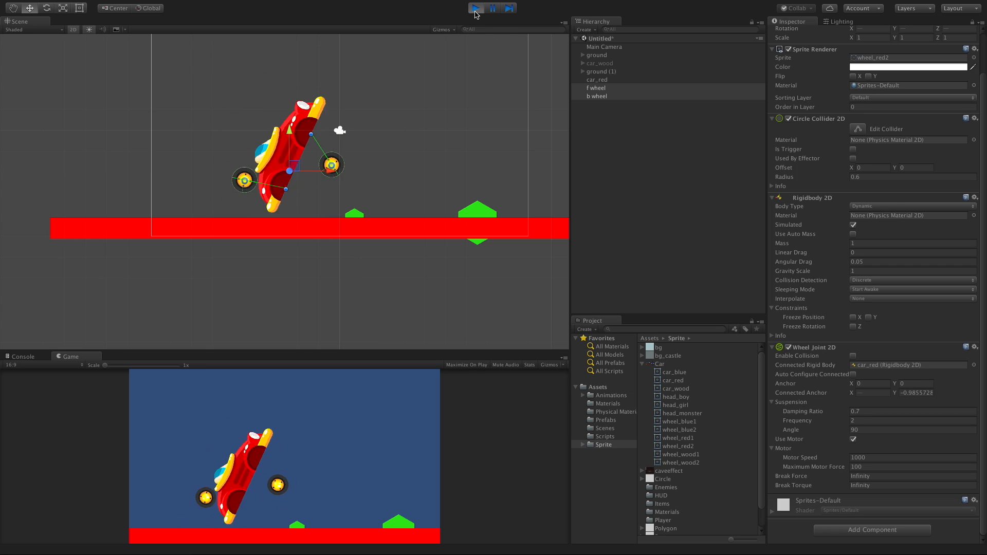
{"action": "left_click", "coordinate": [476, 11]}
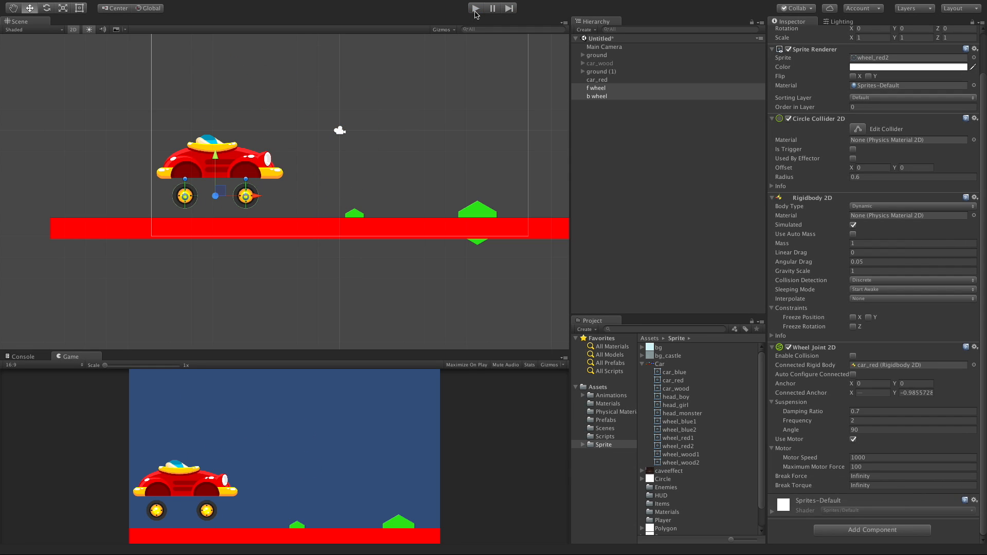
Set the Motor Speed of both wheel joints to 200 and test the car's drive over the bumps.
{"action": "left_click", "coordinate": [889, 460]}
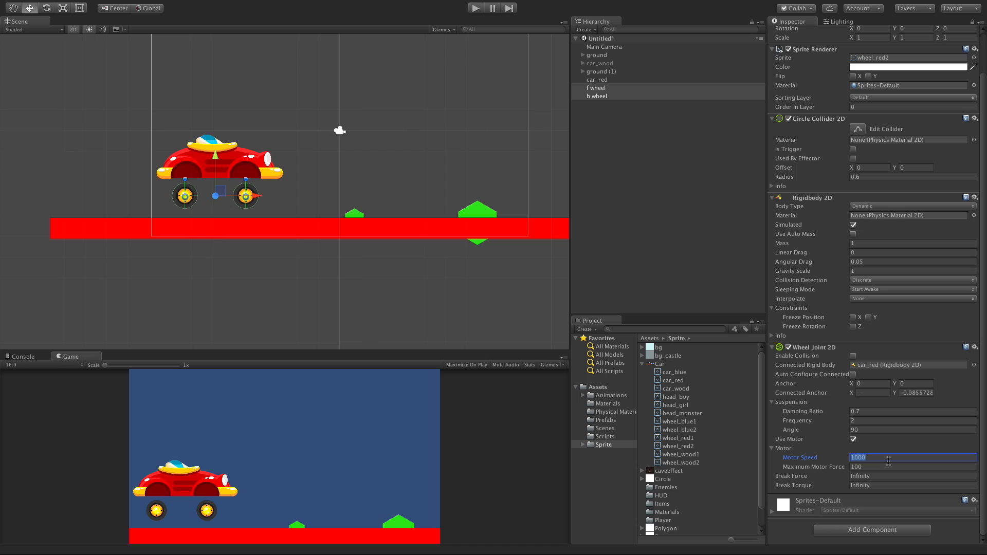
{"action": "type", "text": "20"}
{"action": "left_click", "coordinate": [475, 8]}
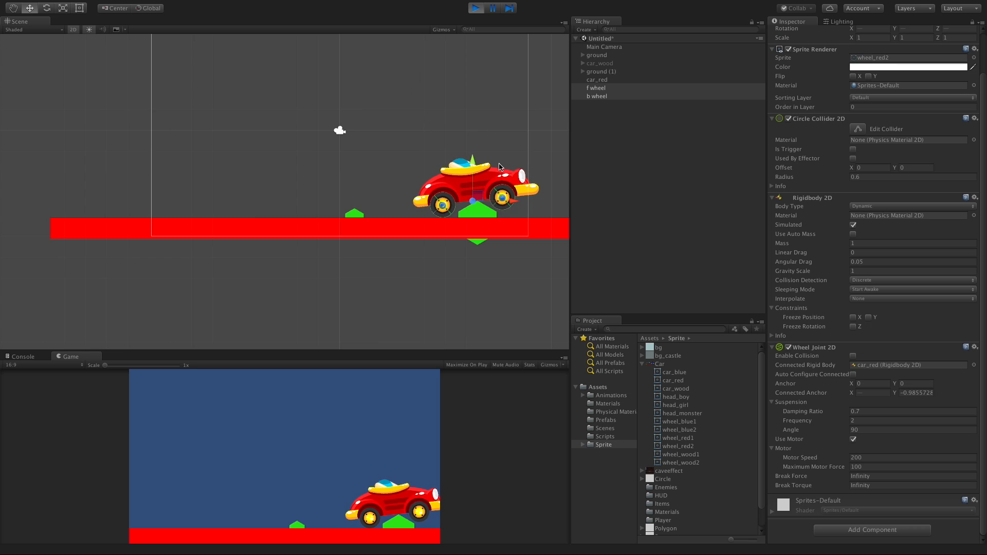
{"action": "left_click", "coordinate": [473, 9]}
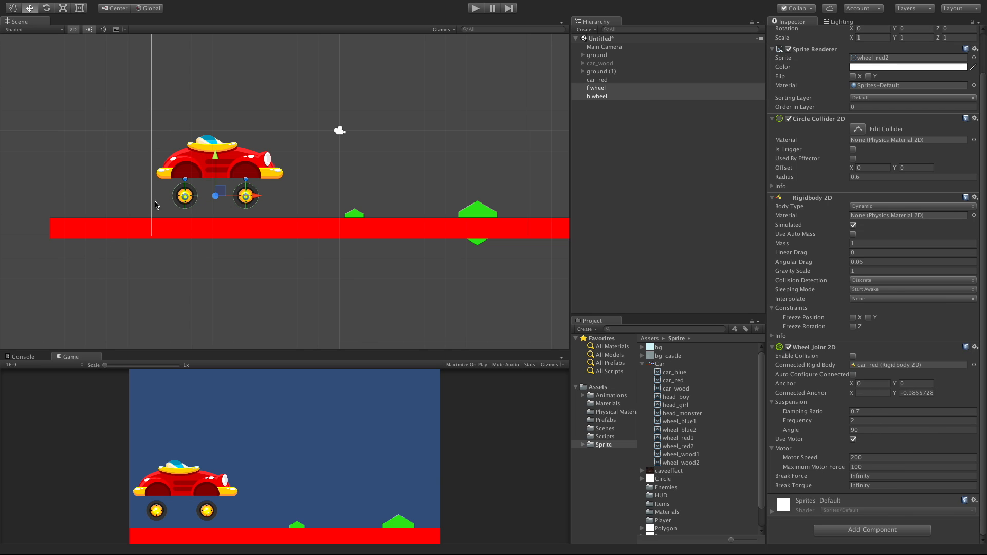
Raise both wheels together into the wheel arches, with their centres level with the car body's lower edge.
{"action": "scroll", "coordinate": [196, 155], "scroll_direction": "down", "scroll_amount": 3}
{"action": "scroll", "coordinate": [194, 161], "scroll_direction": "up", "scroll_amount": 10}
{"action": "middle_click_drag", "start_coordinate": [165, 170], "coordinate": [469, 179]}
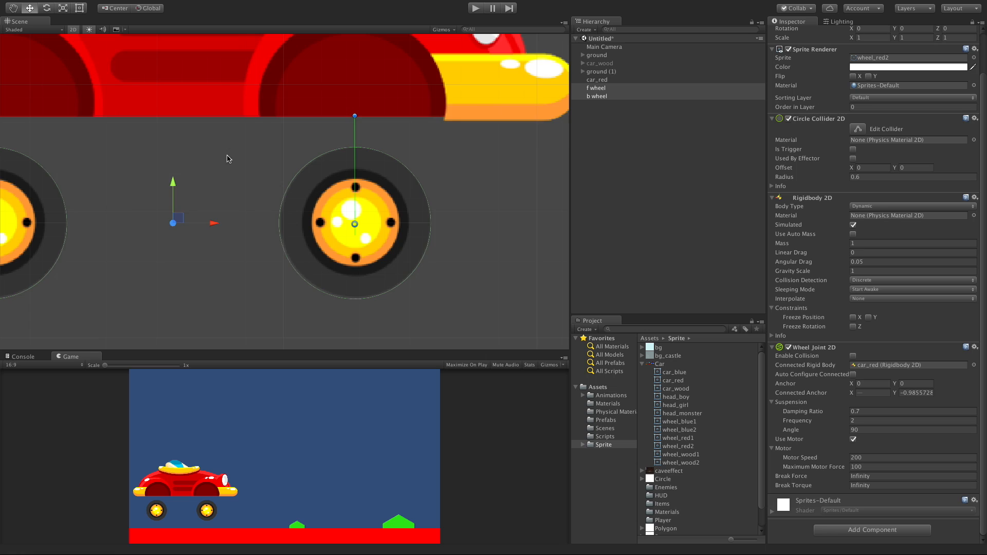
{"action": "middle_click_drag", "start_coordinate": [229, 158], "coordinate": [297, 172]}
{"action": "left_click_drag", "start_coordinate": [246, 190], "coordinate": [256, 84]}
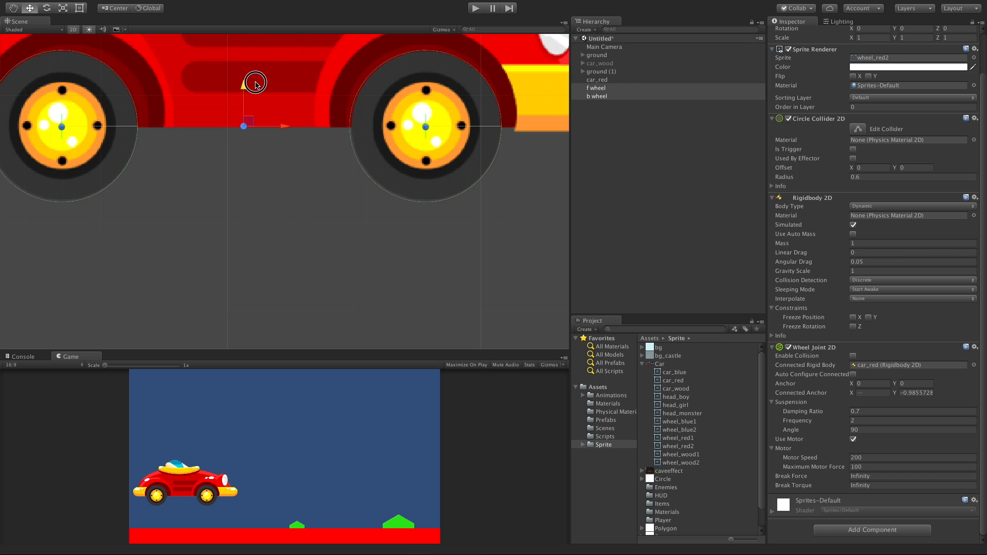
{"action": "left_click_drag", "start_coordinate": [255, 83], "coordinate": [244, 90]}
Examine the front wheel up close to compare the joint's anchor on the wheel with its connected anchor on the body.
{"action": "scroll", "coordinate": [474, 231], "scroll_direction": "up", "scroll_amount": 10}
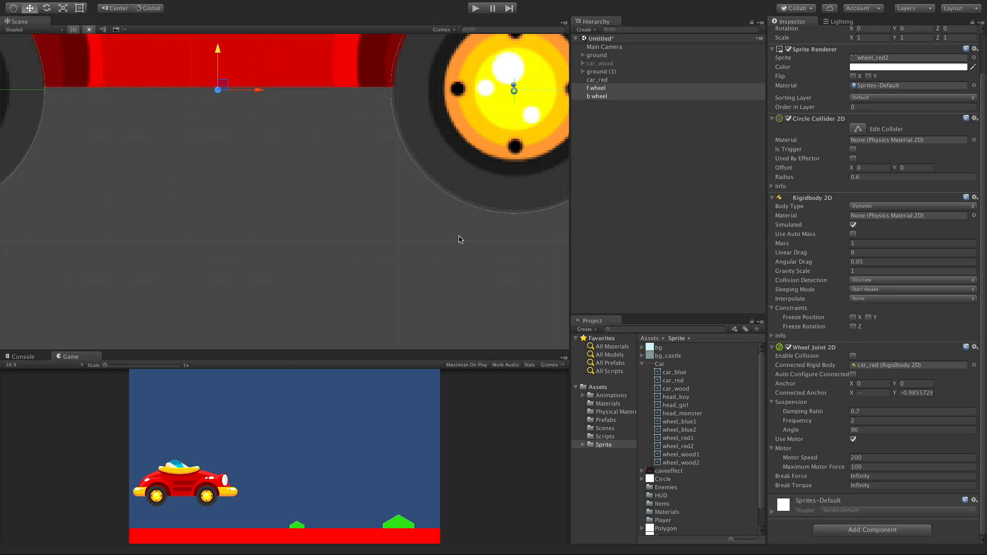
{"action": "scroll", "coordinate": [368, 270], "scroll_direction": "down", "scroll_amount": 3}
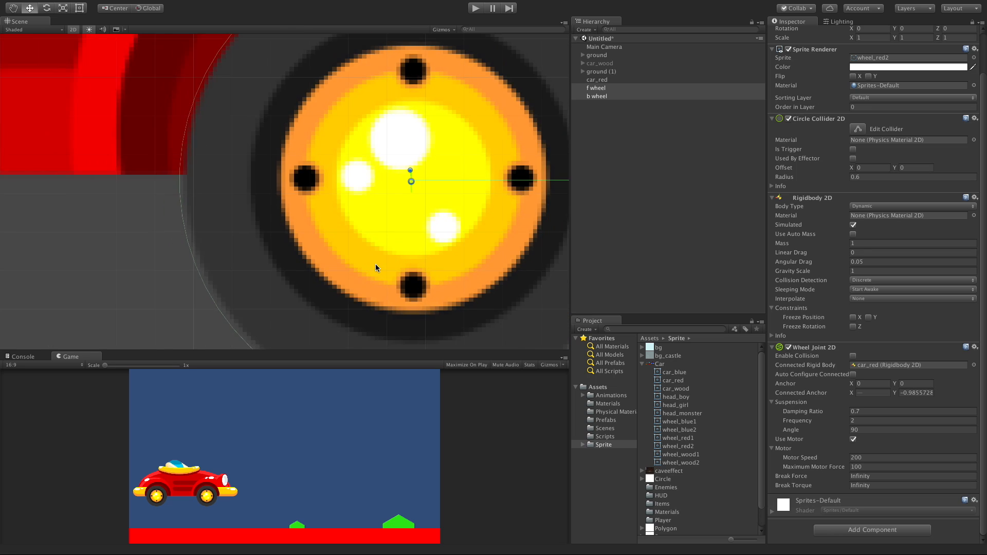
{"action": "left_click", "coordinate": [466, 276]}
{"action": "scroll", "coordinate": [424, 245], "scroll_direction": "down", "scroll_amount": 2}
{"action": "scroll", "coordinate": [425, 224], "scroll_direction": "up", "scroll_amount": 3}
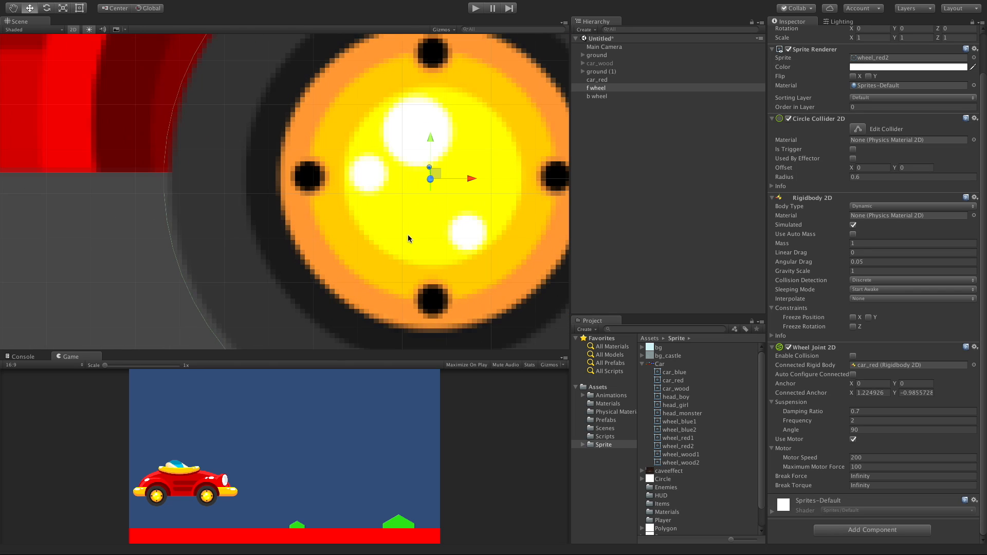
{"action": "left_click", "coordinate": [11, 9]}
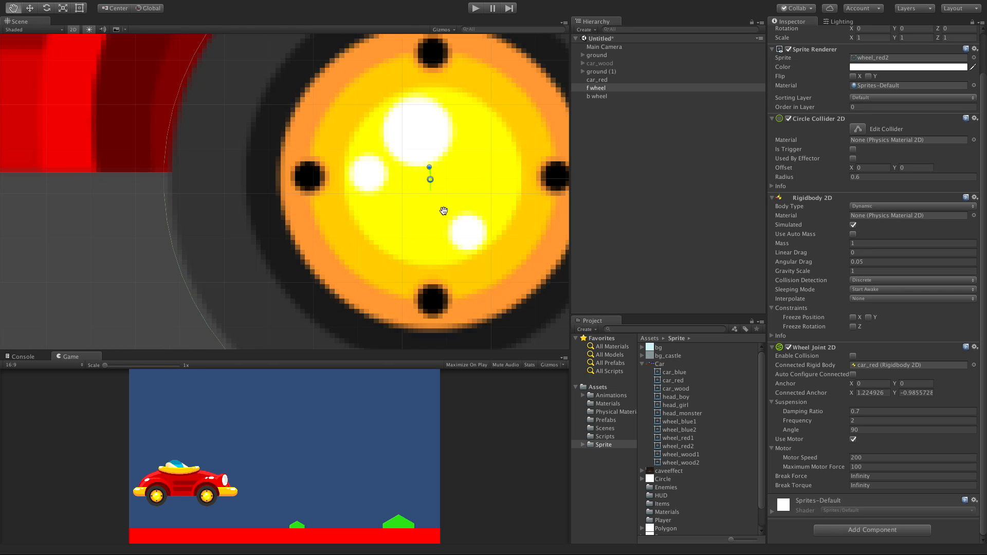
{"action": "scroll", "coordinate": [159, 90], "scroll_direction": "down", "scroll_amount": 1}
{"action": "left_click", "coordinate": [37, 6]}
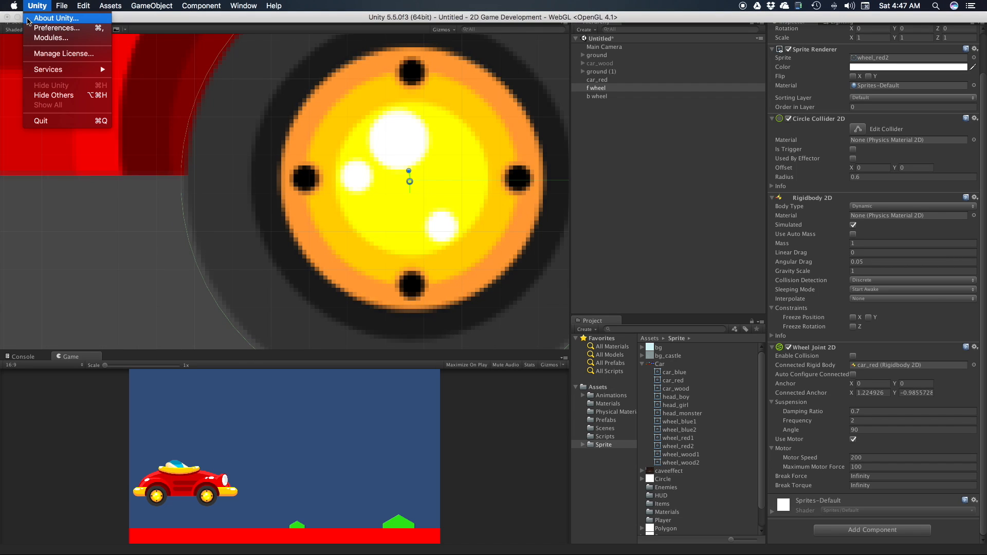
{"action": "left_click", "coordinate": [146, 291]}
{"action": "scroll", "coordinate": [140, 215], "scroll_direction": "down", "scroll_amount": 3}
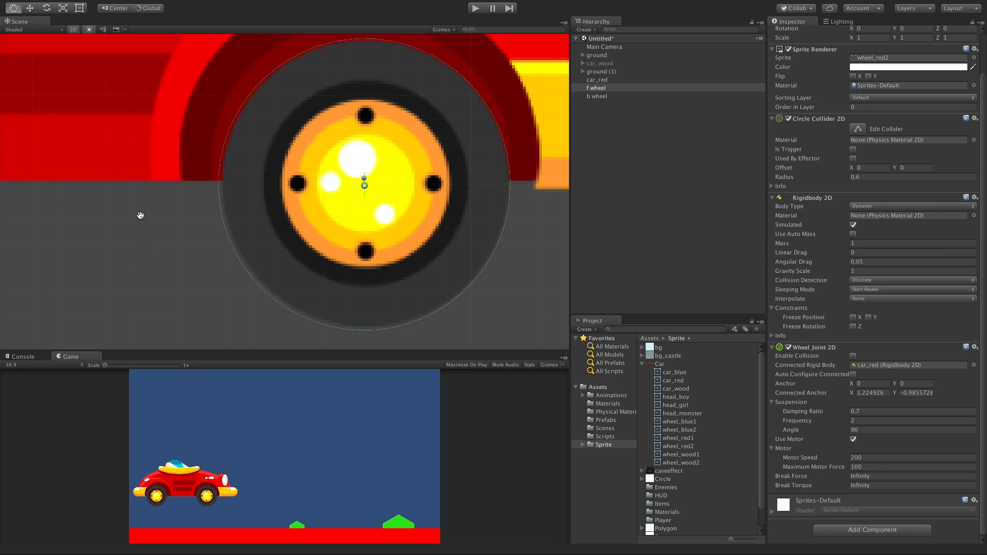
{"action": "left_click", "coordinate": [29, 8]}
{"action": "scroll", "coordinate": [150, 221], "scroll_direction": "down", "scroll_amount": 5}
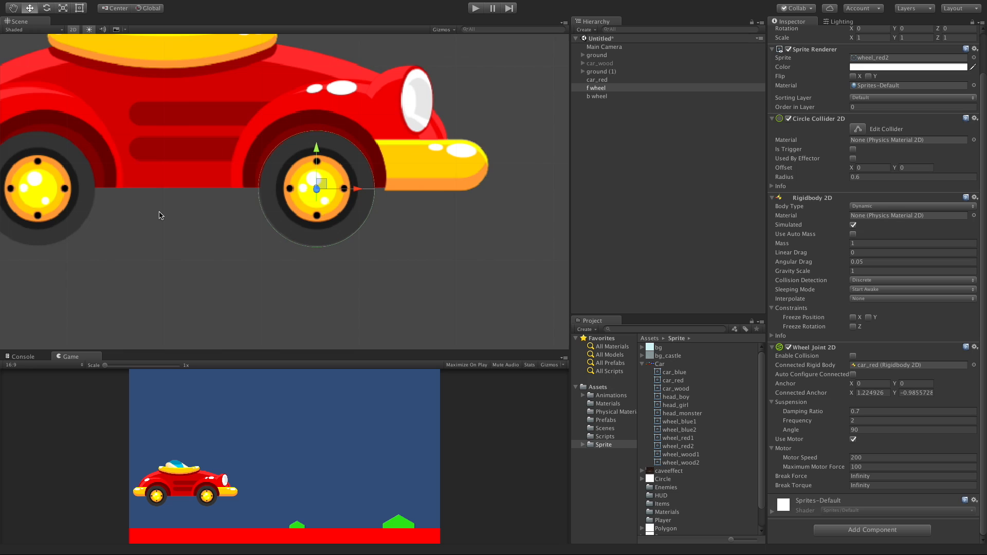
Move the front and back wheels together down below the car body, to a Y position of about -3.
{"action": "left_click", "coordinate": [605, 91]}
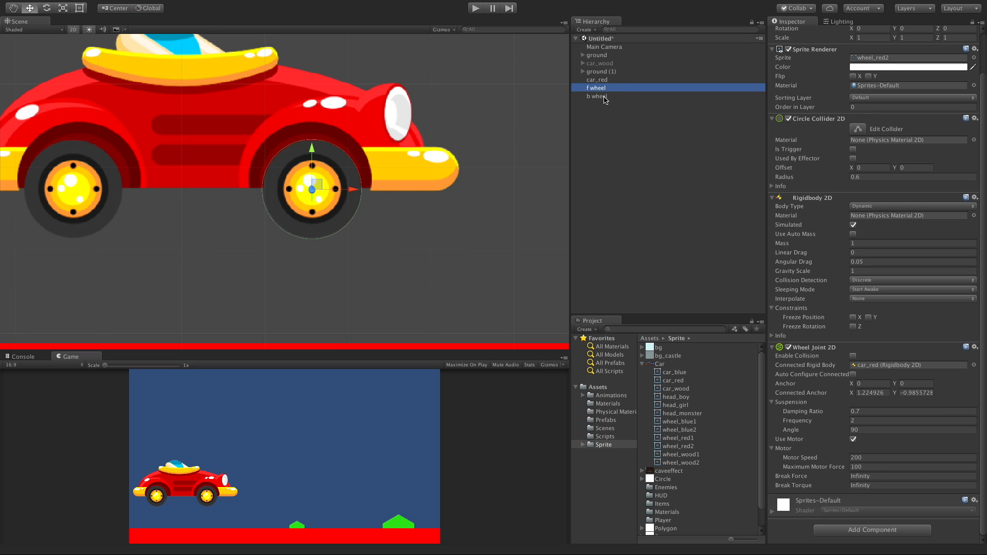
{"action": "left_click", "coordinate": [605, 102]}
{"action": "left_click", "coordinate": [600, 96]}
{"action": "left_click", "coordinate": [602, 87], "text": "shift"}
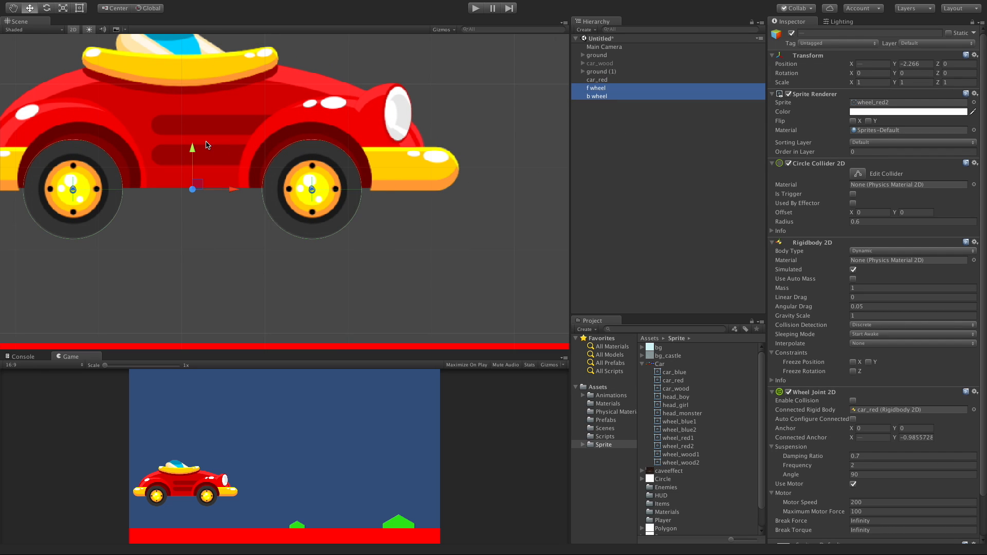
{"action": "left_click_drag", "start_coordinate": [190, 151], "coordinate": [190, 209]}
{"action": "scroll", "coordinate": [282, 231], "scroll_direction": "down", "scroll_amount": 2}
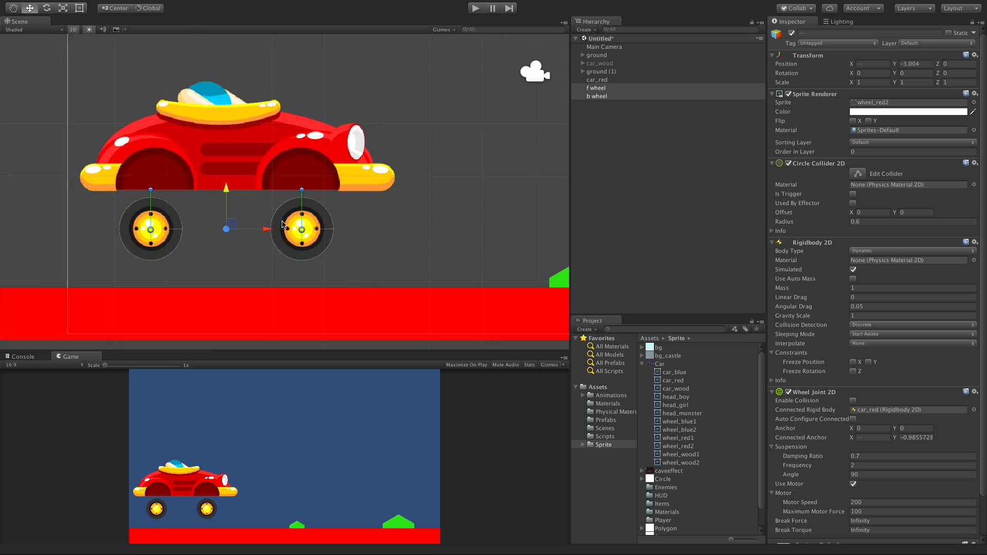
Examine the front wheel's vertical suspension axis and the Angle value of its wheel joint.
{"action": "scroll", "coordinate": [289, 225], "scroll_direction": "up", "scroll_amount": 8}
{"action": "scroll", "coordinate": [289, 225], "scroll_direction": "up", "scroll_amount": 3}
{"action": "middle_click_drag", "start_coordinate": [337, 258], "coordinate": [307, 95]}
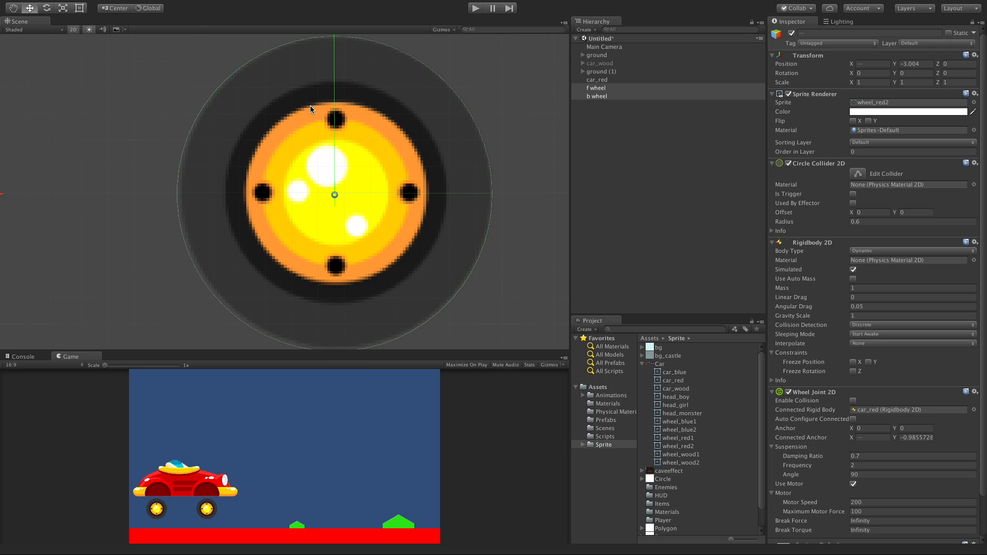
{"action": "scroll", "coordinate": [310, 106], "scroll_direction": "up", "scroll_amount": 2}
{"action": "left_click", "coordinate": [307, 147]}
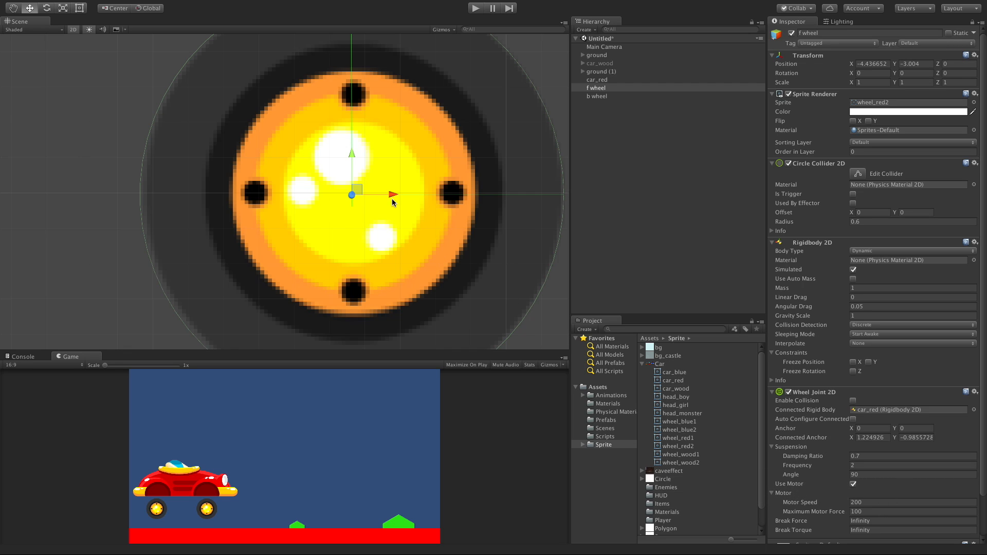
{"action": "left_click", "coordinate": [15, 9]}
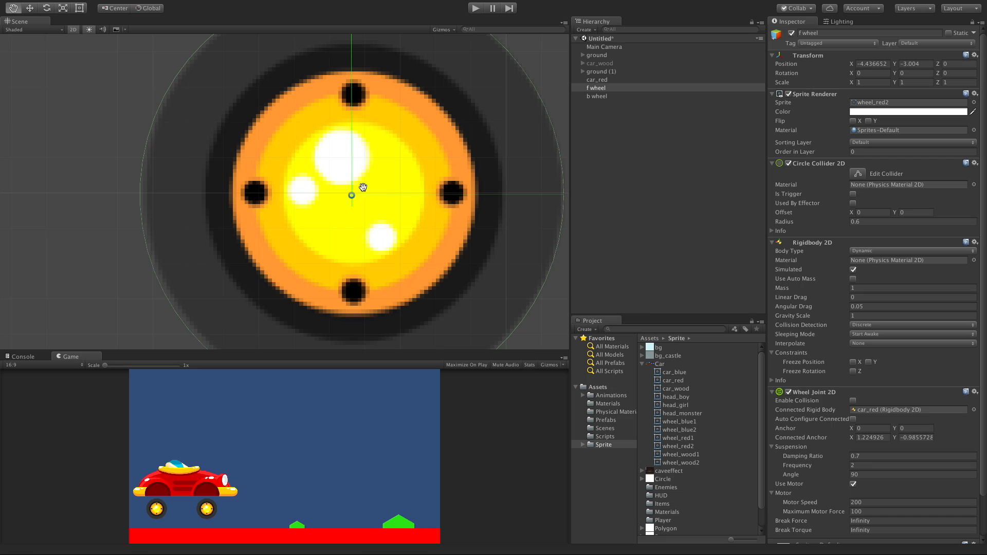
{"action": "left_click", "coordinate": [869, 475]}
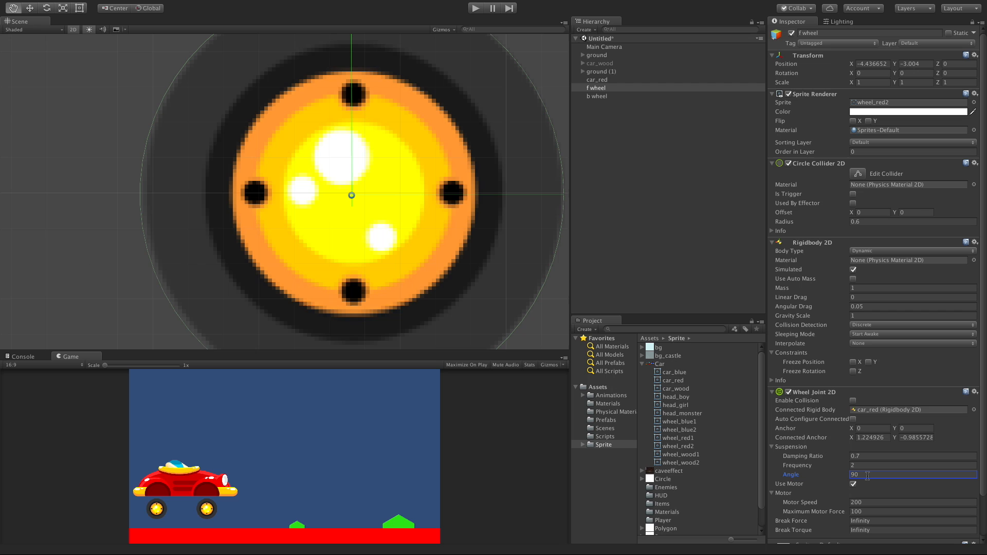
{"action": "scroll", "coordinate": [241, 121], "scroll_direction": "down", "scroll_amount": 5}
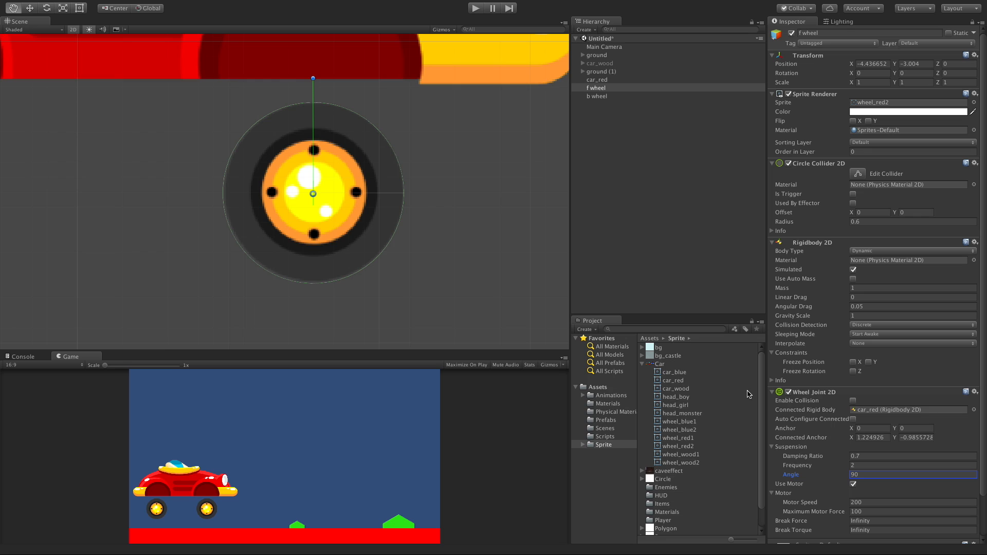
Set the front wheel joint's suspension Frequency to 100 and test-run the car.
{"action": "left_click", "coordinate": [870, 466]}
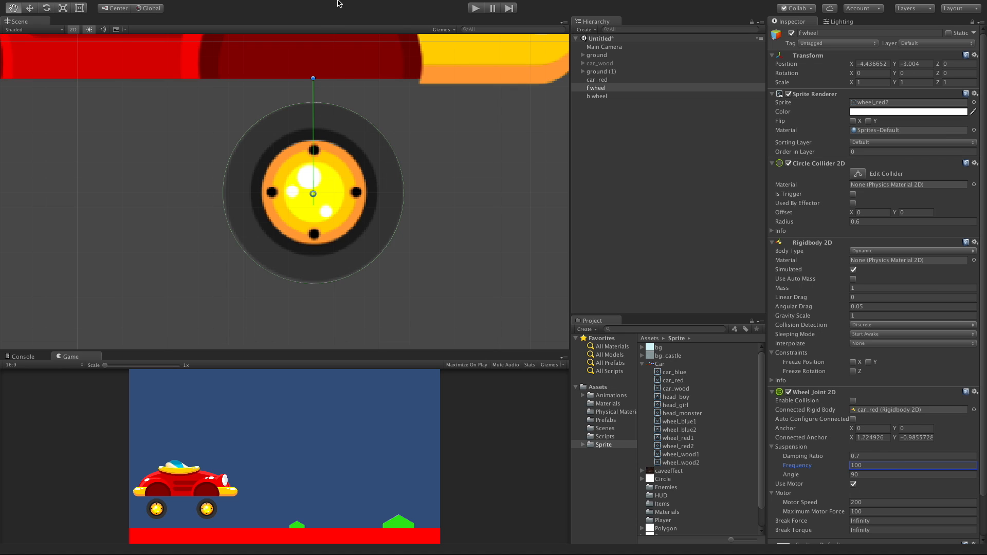
{"action": "scroll", "coordinate": [442, 93], "scroll_direction": "down", "scroll_amount": 5}
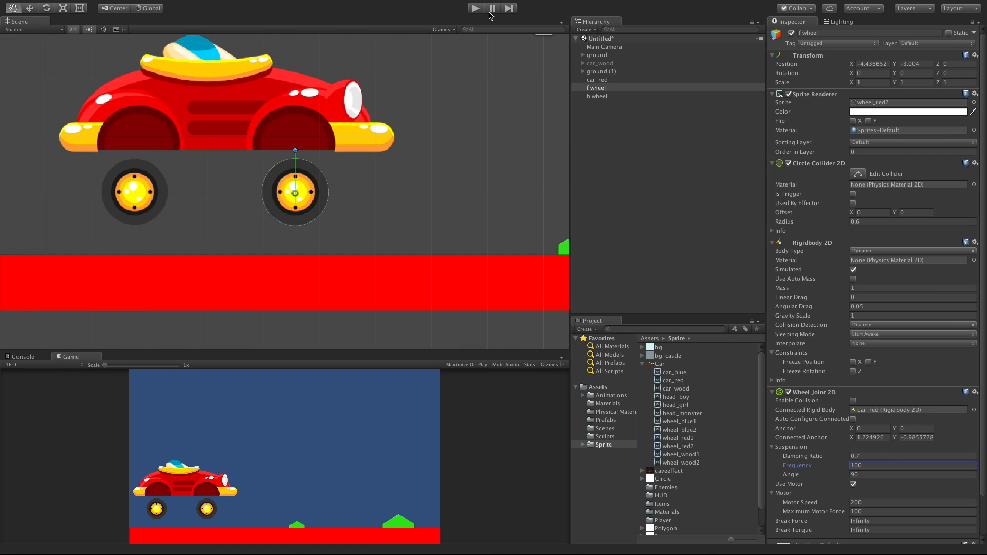
{"action": "left_click", "coordinate": [475, 8]}
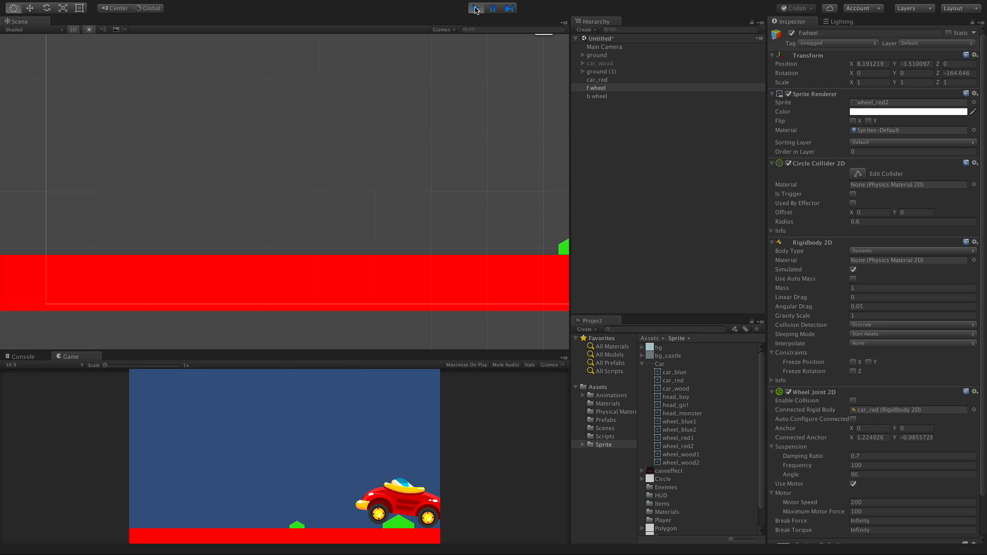
{"action": "left_click", "coordinate": [475, 8]}
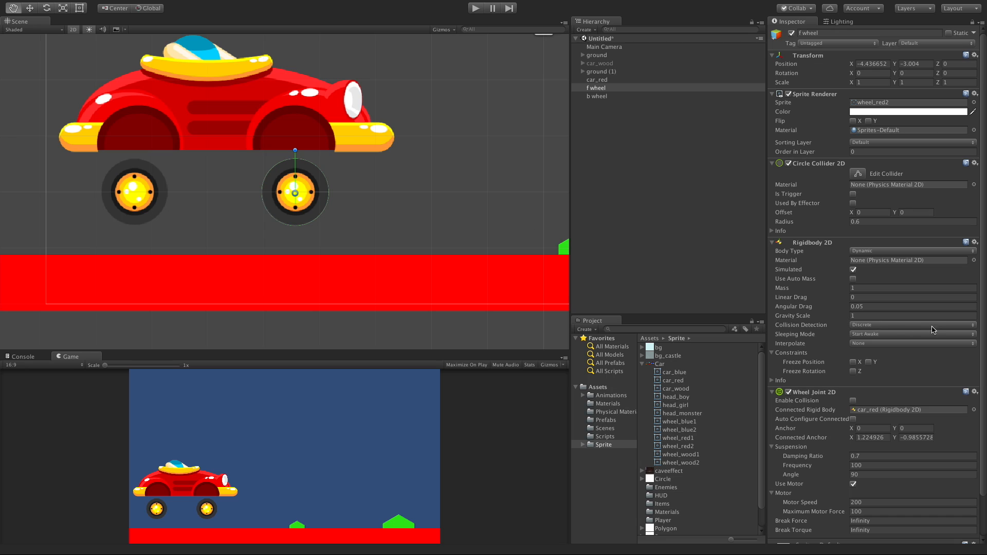
Set the suspension Frequency of both wheel joints to 100 and test-run the car over the bumps.
{"action": "left_click", "coordinate": [600, 96], "text": "shift"}
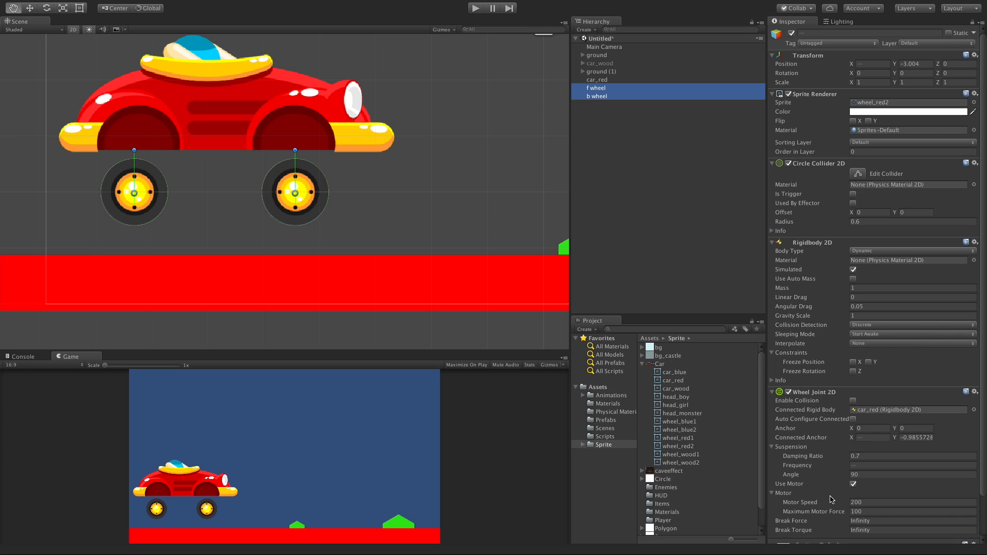
{"action": "left_click", "coordinate": [868, 465]}
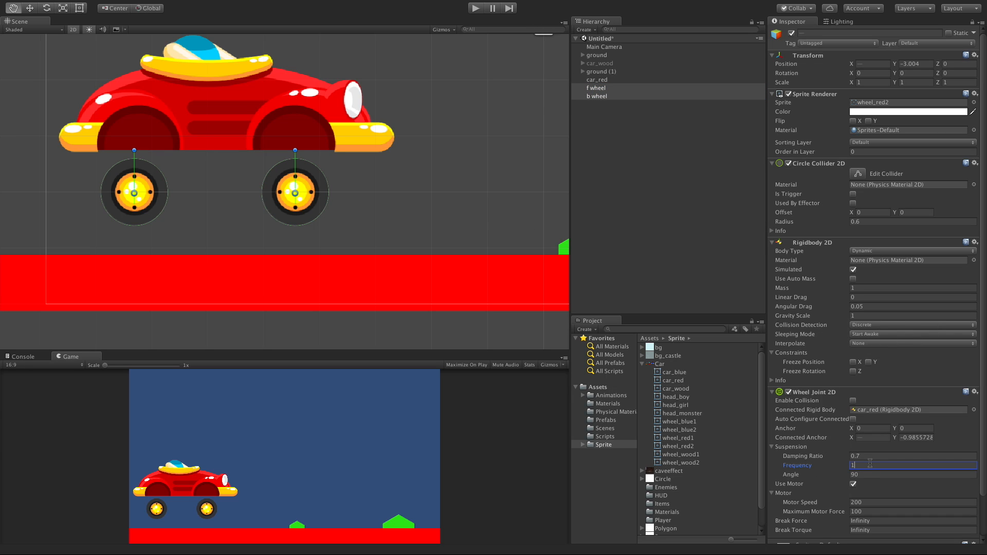
{"action": "left_click", "coordinate": [476, 8]}
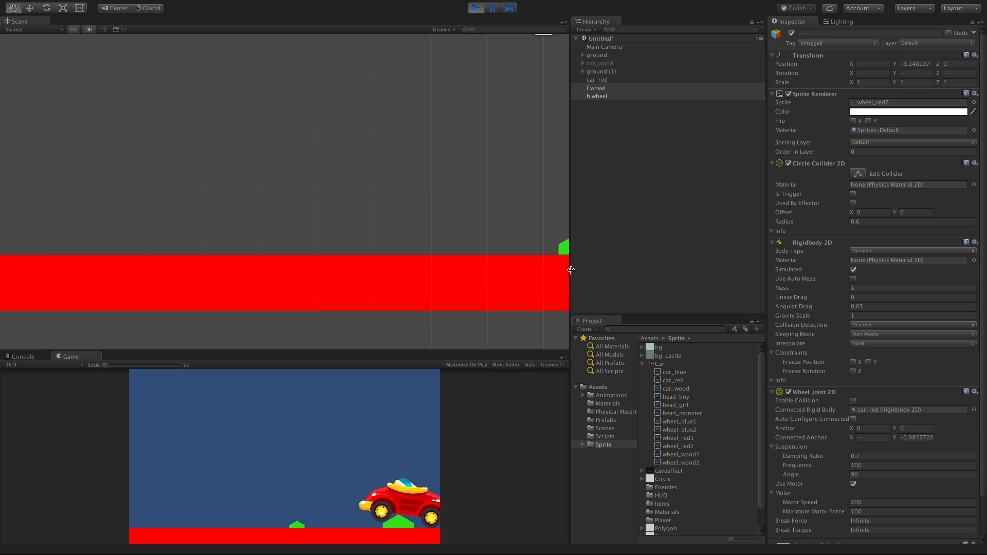
{"action": "left_click", "coordinate": [476, 8]}
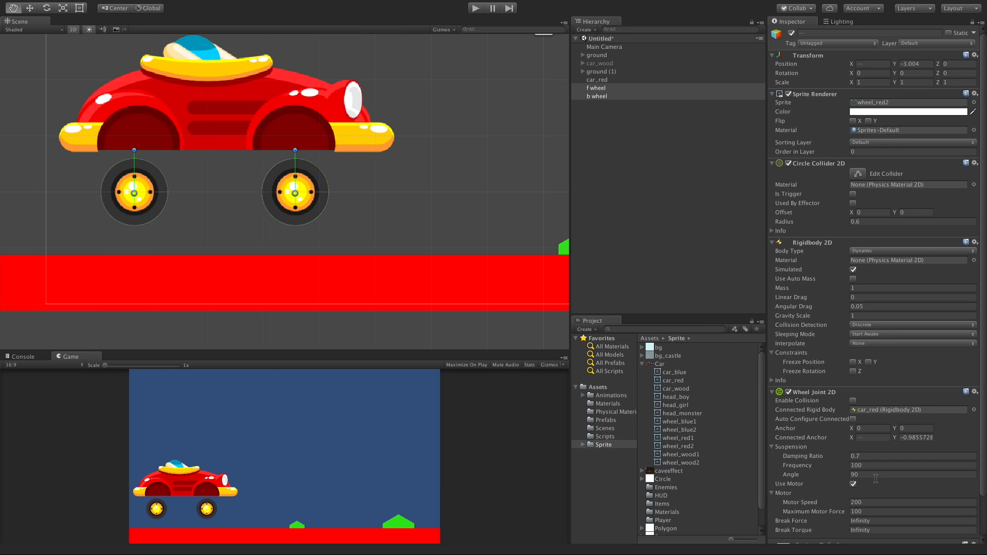
Set the suspension Frequency of both wheel joints to 1 and test the car over the bumps and up the slope.
{"action": "left_click", "coordinate": [873, 464]}
{"action": "left_click", "coordinate": [476, 8]}
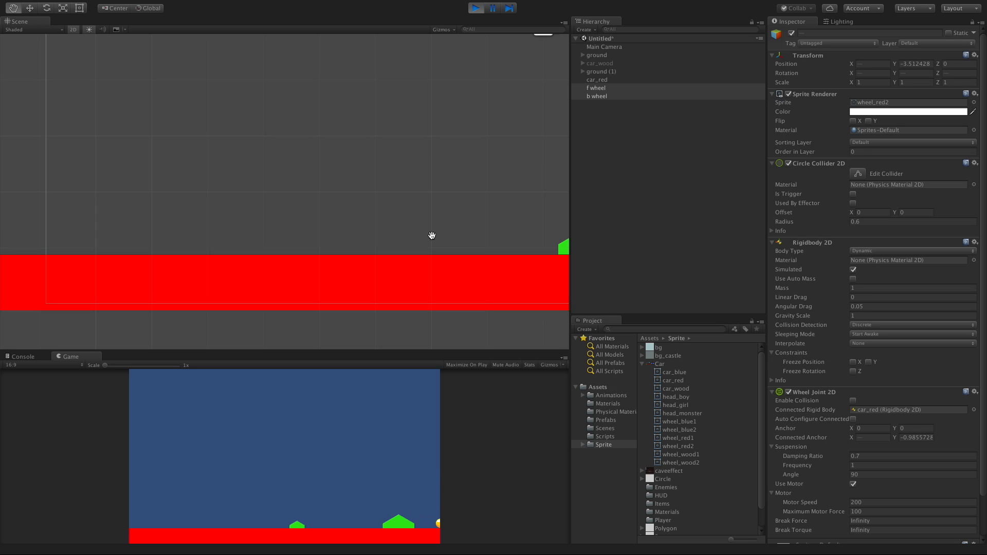
{"action": "scroll", "coordinate": [432, 221], "scroll_direction": "down", "scroll_amount": 10}
{"action": "left_click_drag", "start_coordinate": [493, 197], "coordinate": [305, 258]}
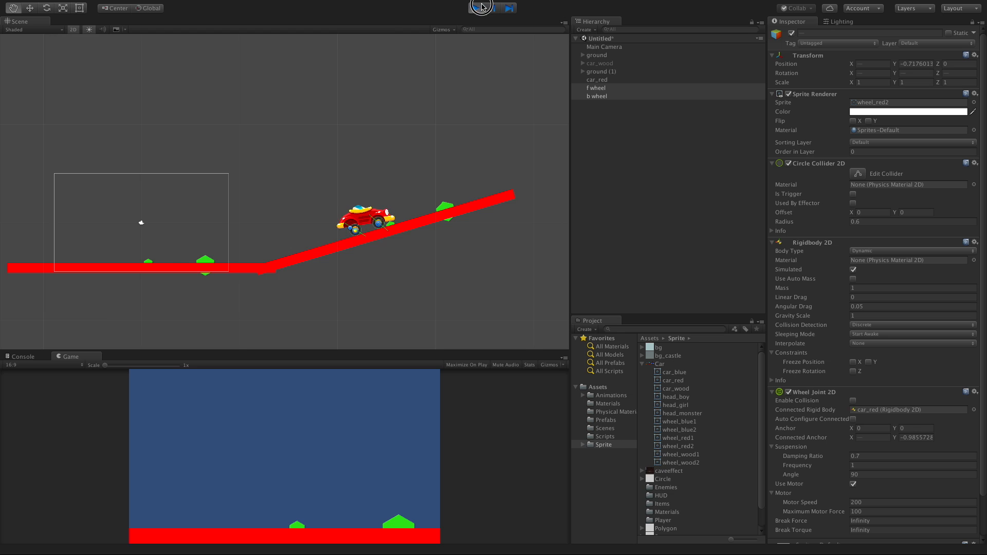
{"action": "left_click", "coordinate": [477, 8]}
Set both wheel joints to Frequency 2 and Damping Ratio 1, and test-run the car.
{"action": "scroll", "coordinate": [172, 236], "scroll_direction": "up", "scroll_amount": 10}
{"action": "left_click_drag", "start_coordinate": [246, 220], "coordinate": [561, 180]}
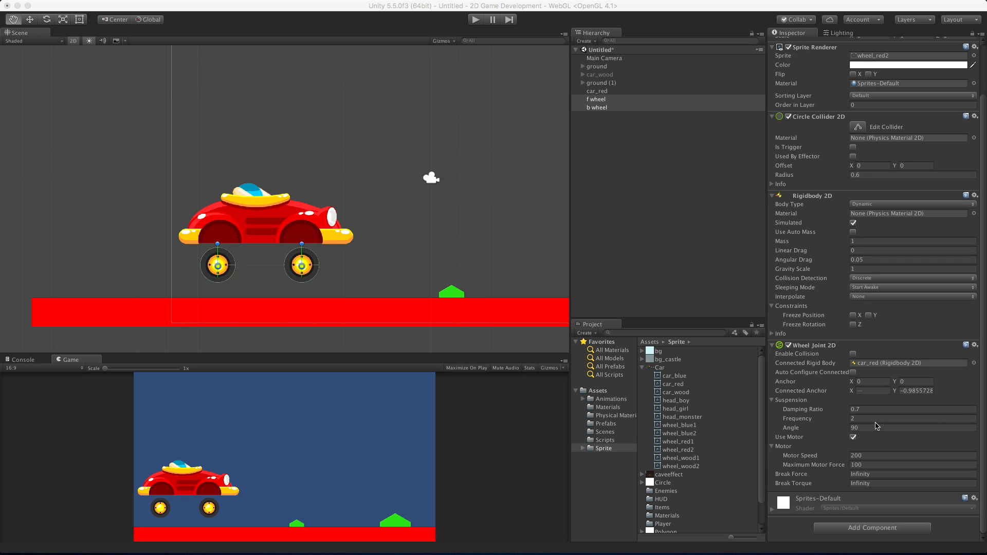
{"action": "left_click", "coordinate": [882, 407]}
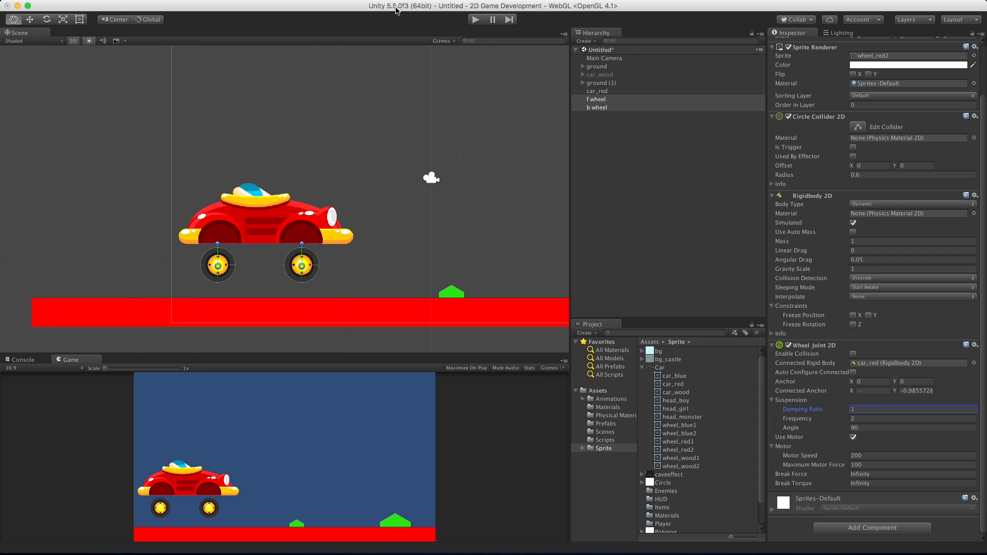
{"action": "left_click", "coordinate": [475, 20]}
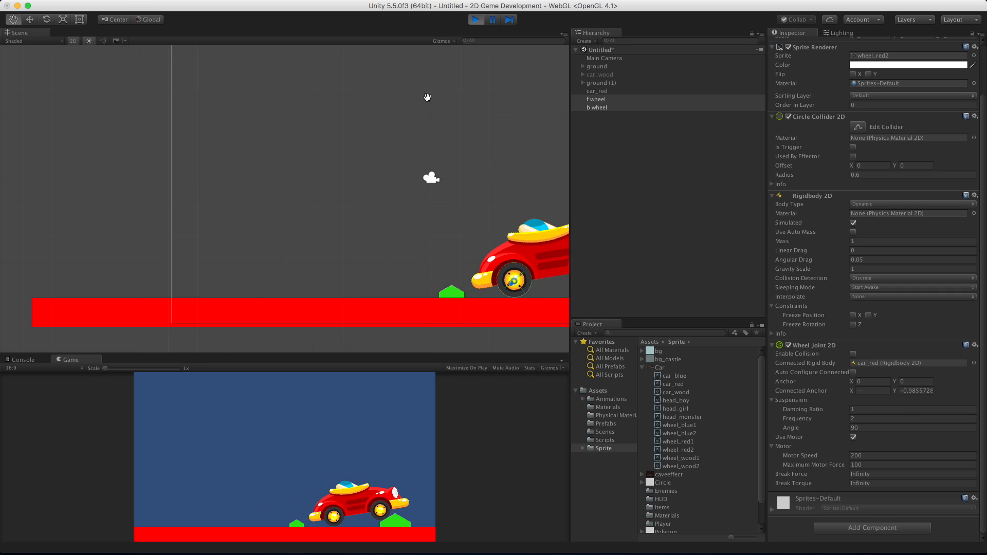
{"action": "key", "text": "super+p"}
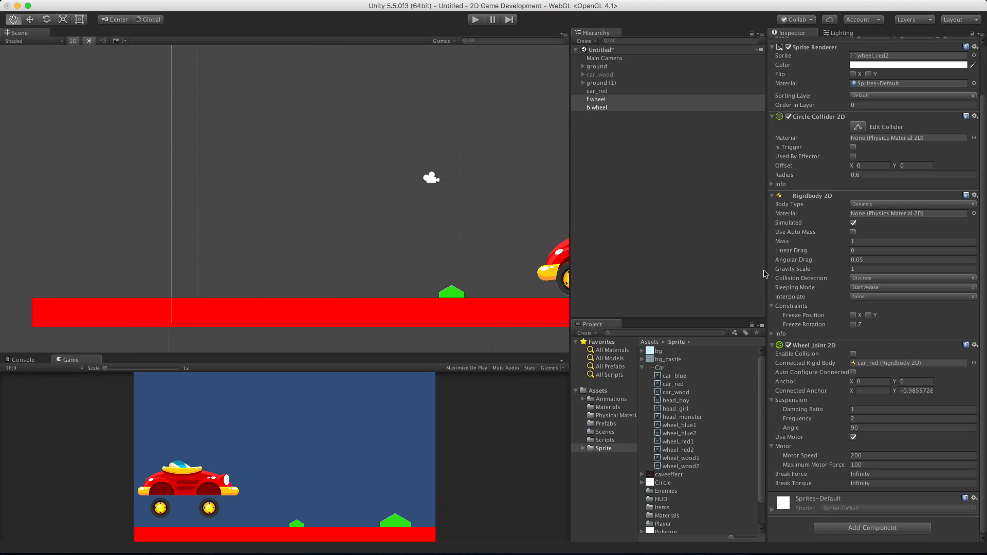
Test-run the car with the Damping Ratio of both wheel joints at 0, and set the ratio back to 0.7.
{"action": "left_click", "coordinate": [863, 410]}
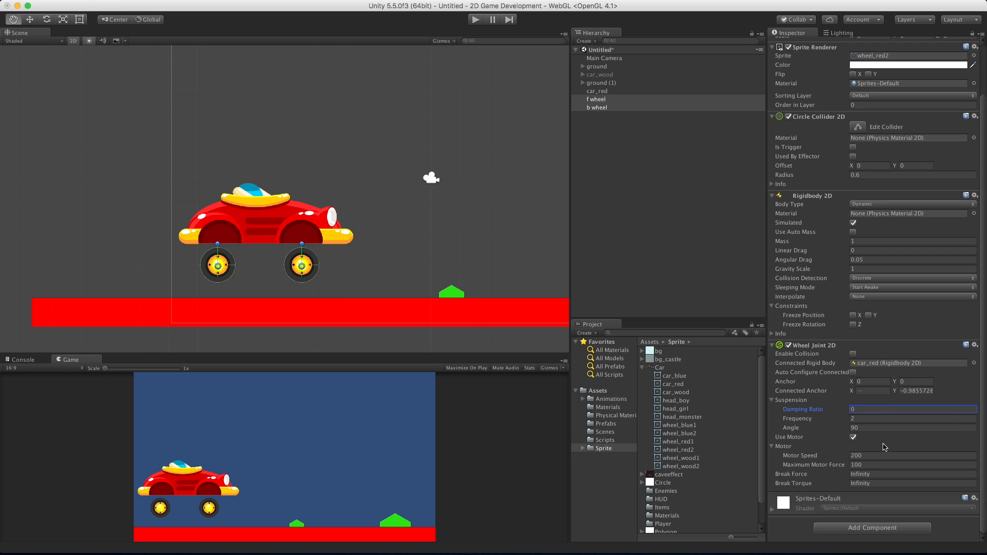
{"action": "left_click", "coordinate": [475, 19]}
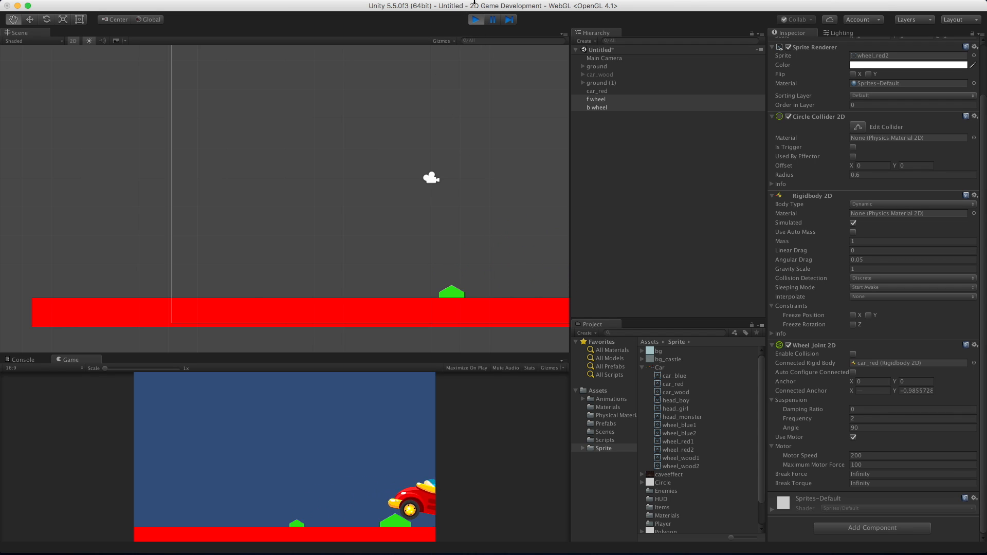
{"action": "left_click", "coordinate": [480, 20]}
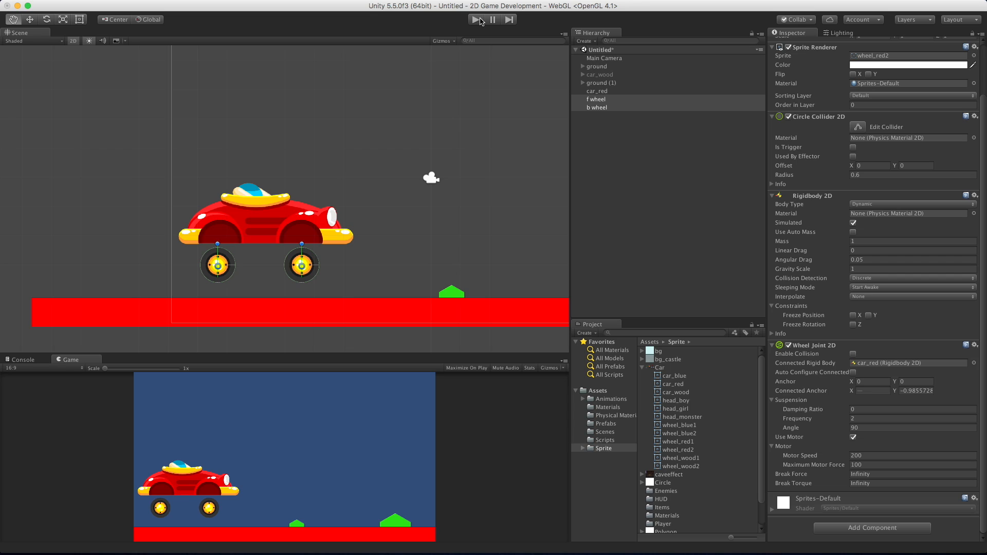
{"action": "left_click", "coordinate": [866, 409]}
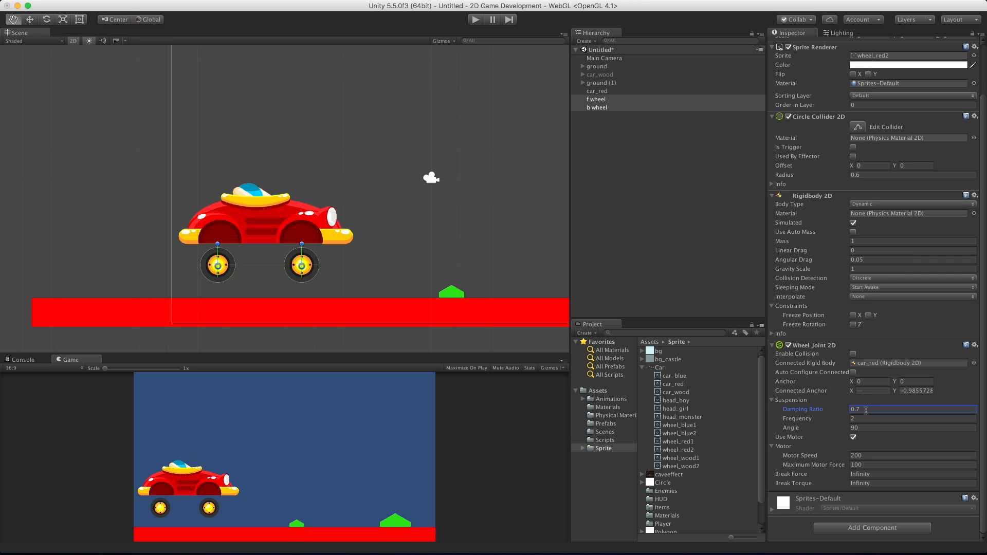
Set both wheel joints' suspension to Damping Ratio 0.8 and Frequency 4, and enable Auto Configure Connected Anchor.
{"action": "left_click", "coordinate": [864, 401]}
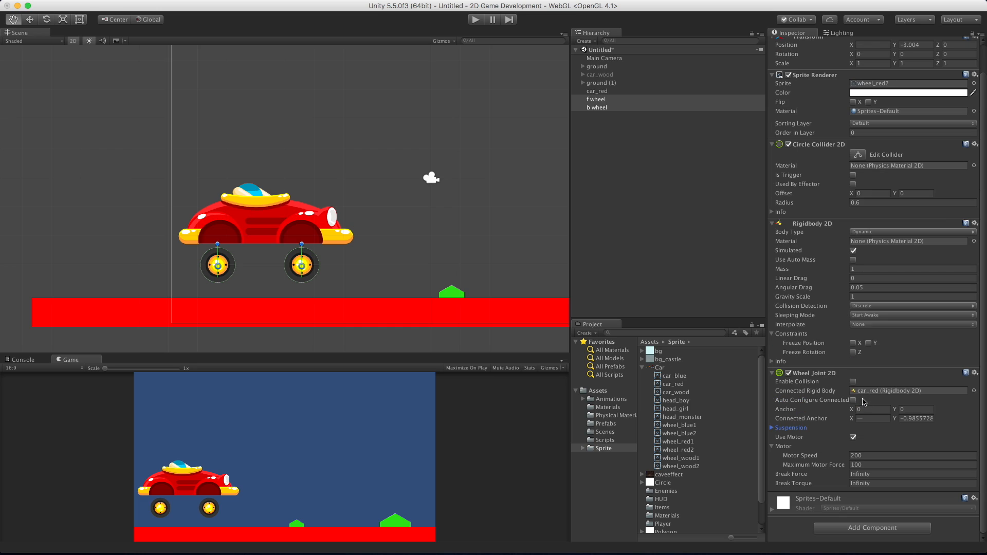
{"action": "left_click", "coordinate": [772, 428]}
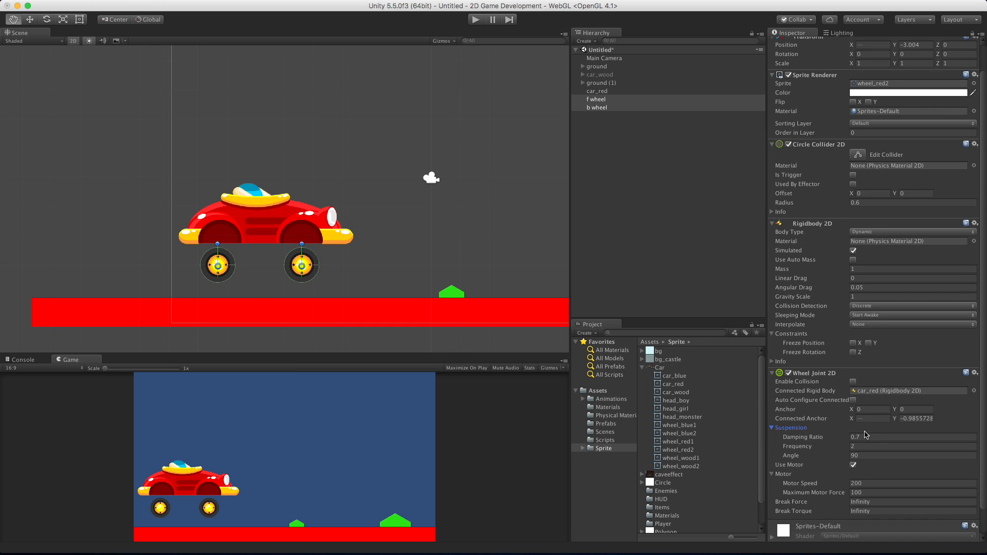
{"action": "left_click", "coordinate": [870, 437]}
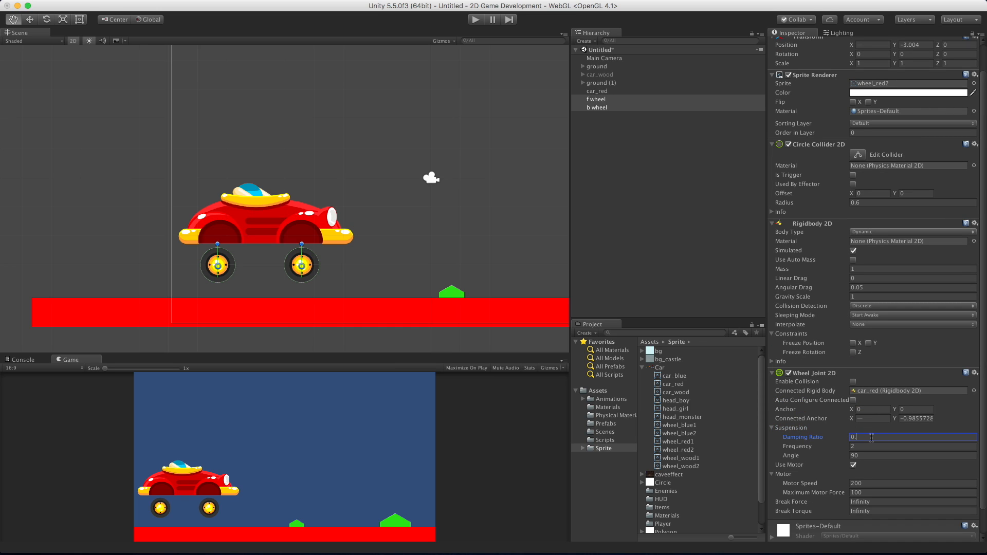
{"action": "double_click", "coordinate": [860, 447]}
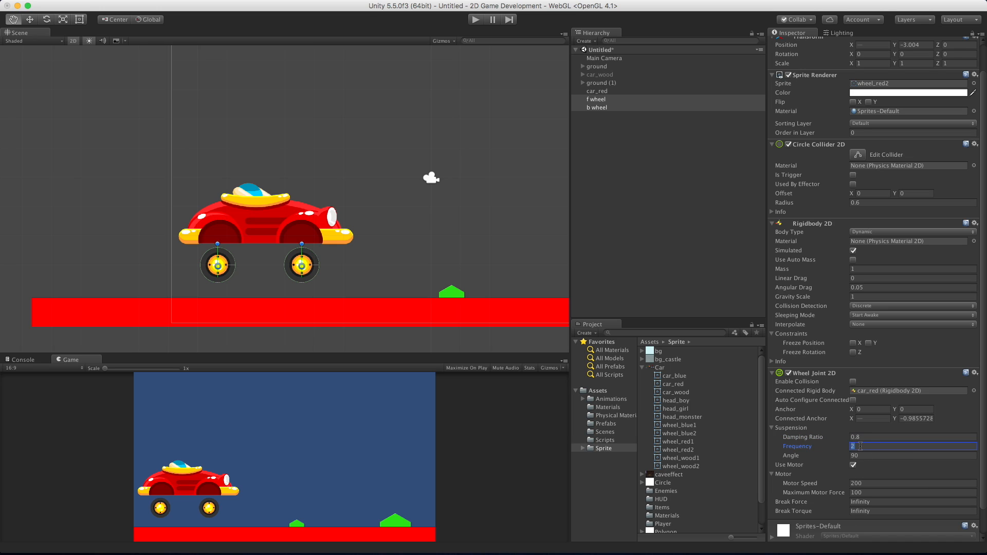
{"action": "scroll", "coordinate": [892, 440], "scroll_direction": "down", "scroll_amount": 2}
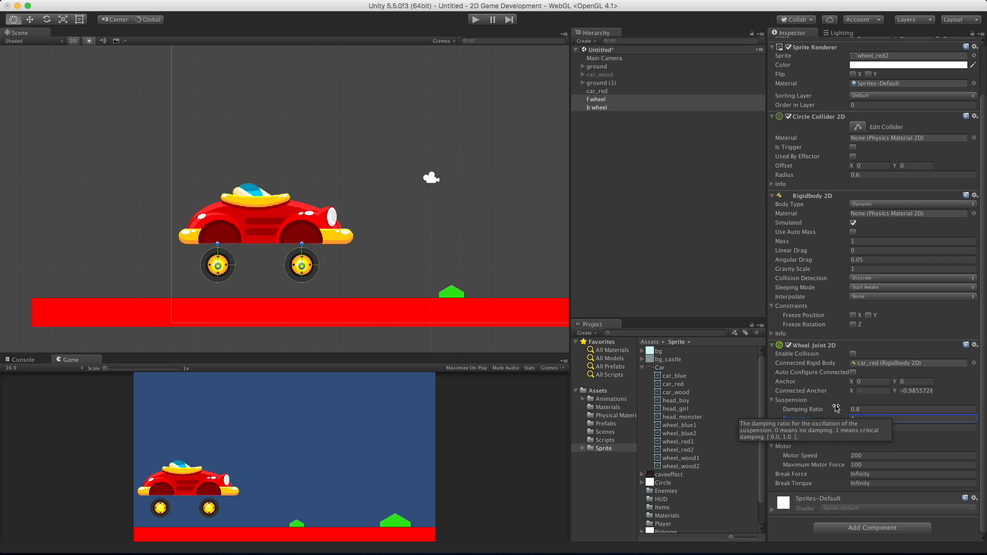
{"action": "left_click", "coordinate": [853, 373]}
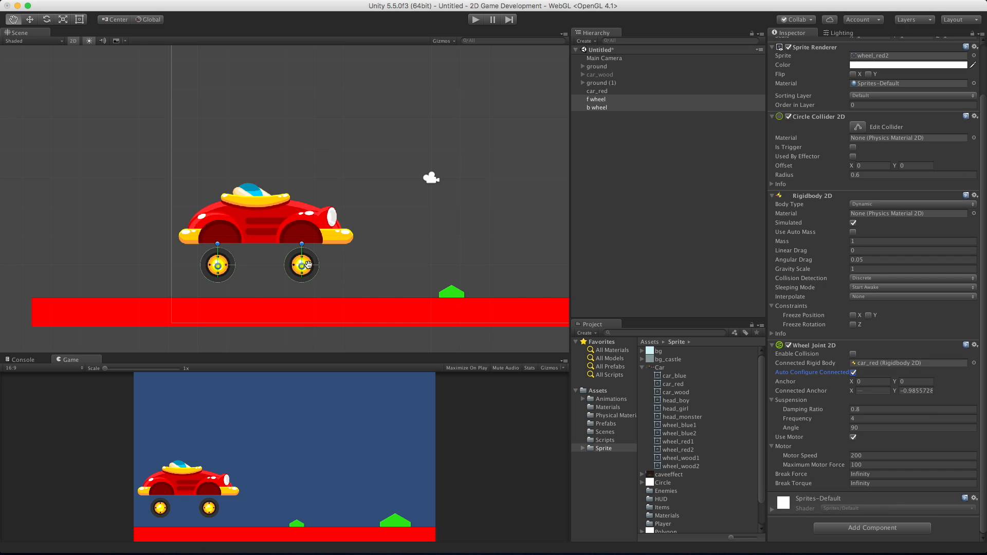
Set the Break Force of both wheel joints to 10 and test-run the car.
{"action": "left_click", "coordinate": [874, 474]}
{"action": "type", "text": "10"}
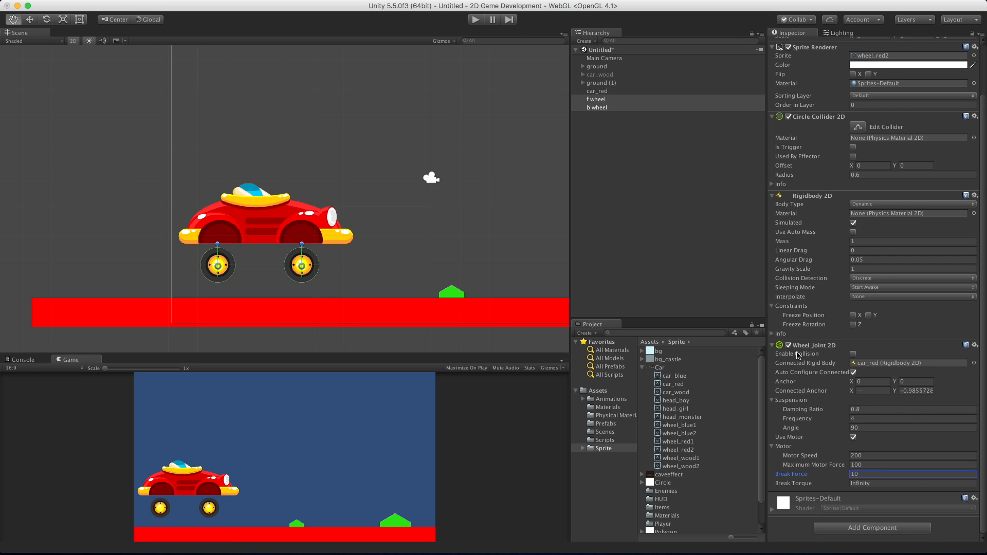
{"action": "left_click", "coordinate": [479, 21]}
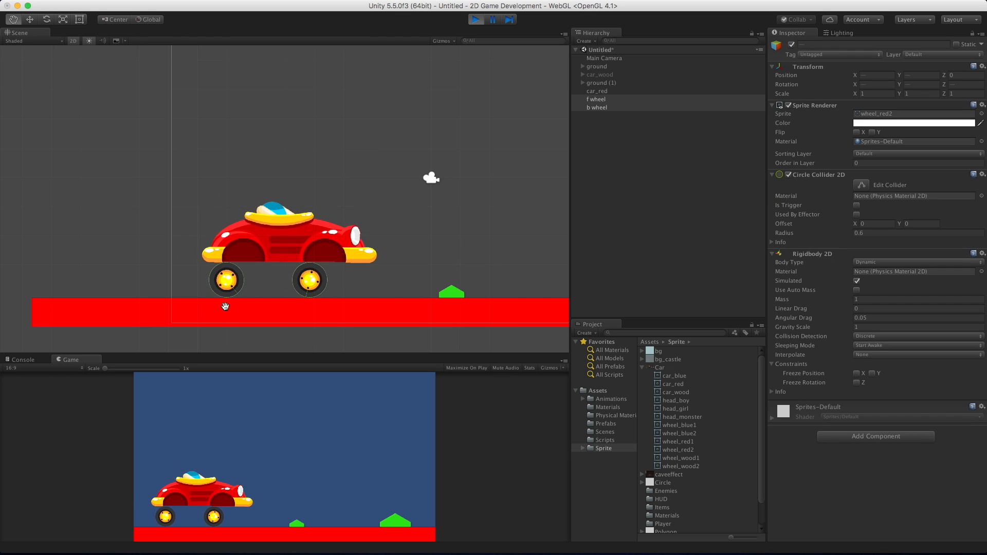
{"action": "left_click", "coordinate": [475, 19]}
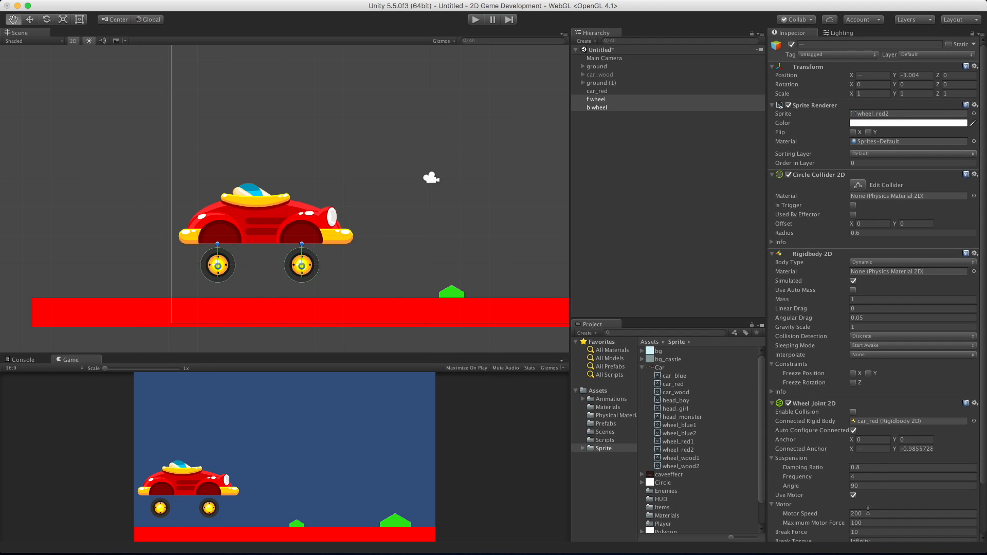
Set the Break Force of both wheel joints to 80 and test-run the car.
{"action": "scroll", "coordinate": [863, 496], "scroll_direction": "down", "scroll_amount": 3}
{"action": "left_click", "coordinate": [872, 474]}
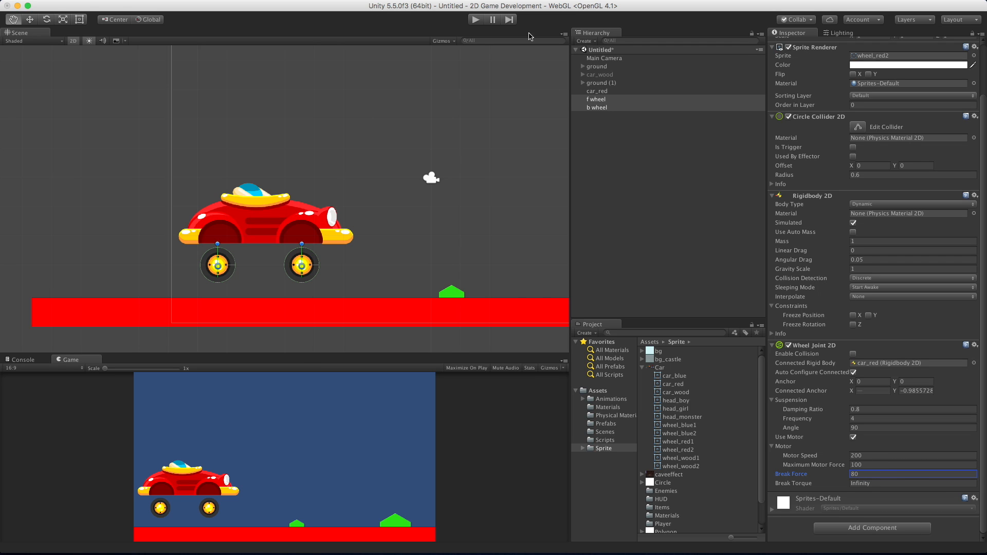
{"action": "left_click", "coordinate": [476, 20]}
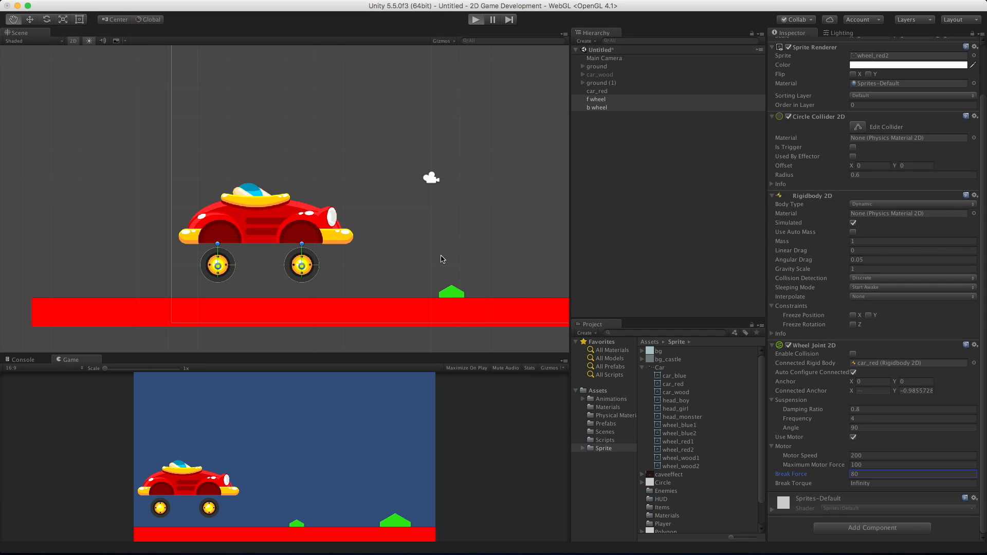
{"action": "left_click", "coordinate": [475, 20]}
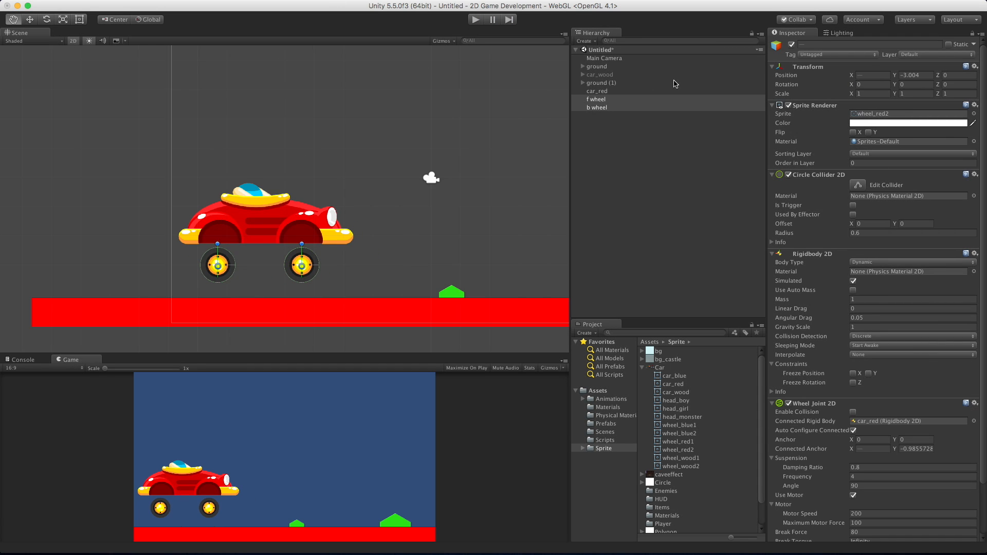
Move the red car body and both wheels down together, closer to the ground.
{"action": "left_click", "coordinate": [596, 91], "text": "shift"}
{"action": "key", "text": "w"}
{"action": "left_click_drag", "start_coordinate": [268, 188], "coordinate": [267, 202]}
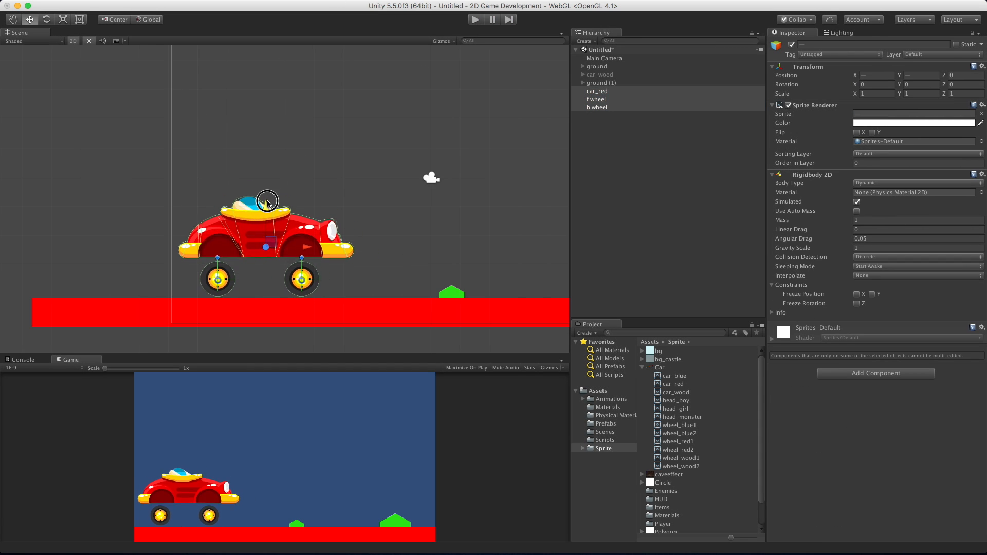
Test-run the lowered car with Break Force 80 and inspect the front and back wheels during play.
{"action": "left_click", "coordinate": [475, 19]}
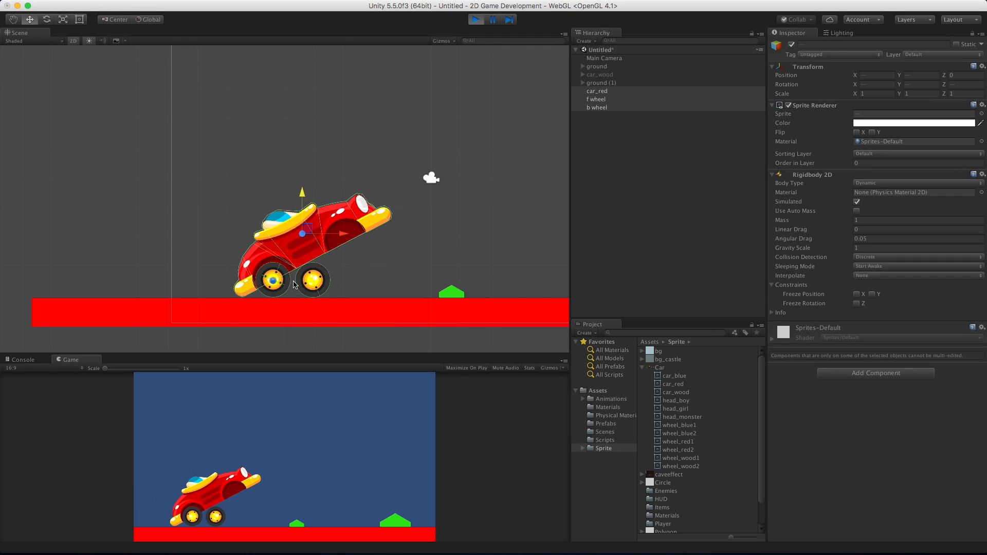
{"action": "left_click", "coordinate": [319, 286]}
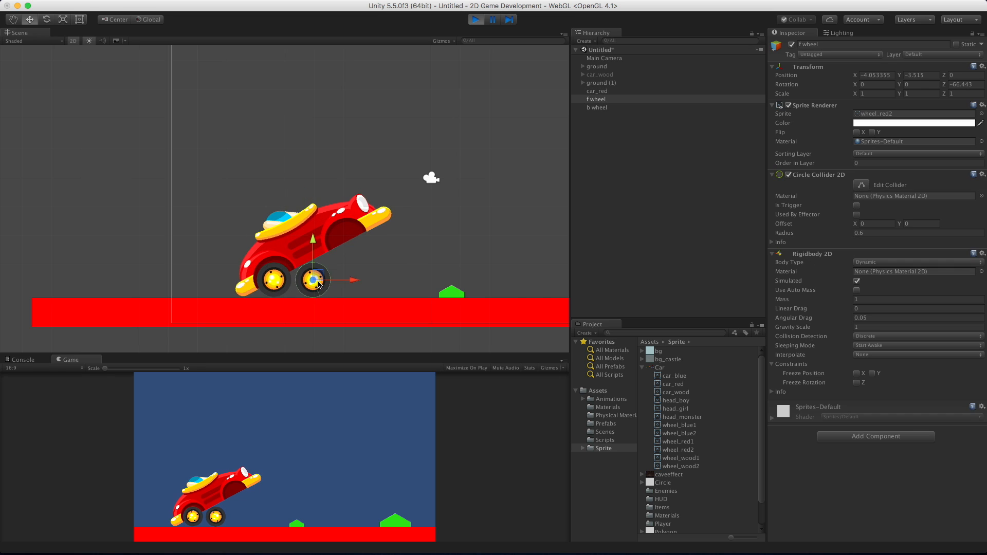
{"action": "left_click", "coordinate": [284, 281]}
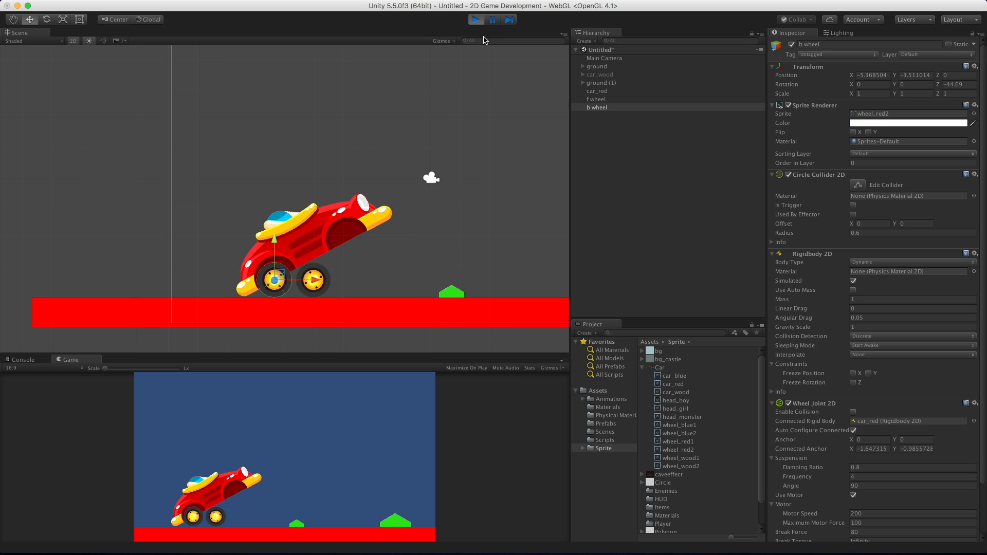
{"action": "left_click", "coordinate": [476, 20]}
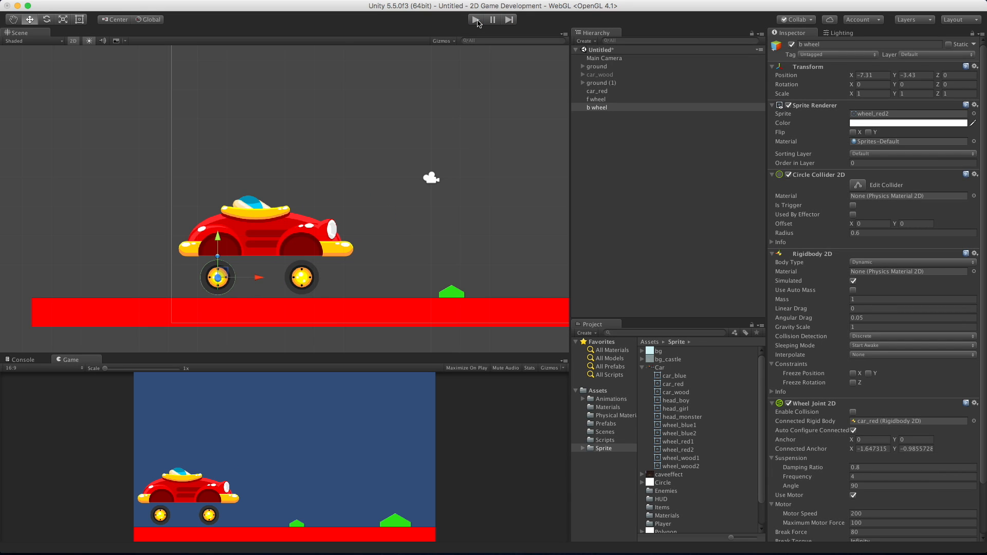
Set the Break Force of both wheel joints to Infinity.
{"action": "scroll", "coordinate": [856, 485], "scroll_direction": "down", "scroll_amount": 3}
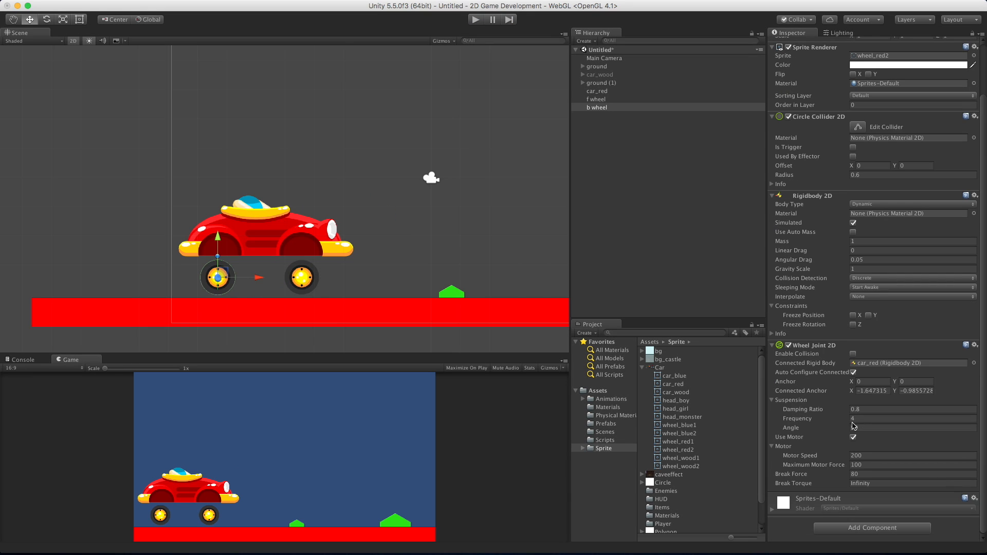
{"action": "left_click", "coordinate": [616, 100], "text": "shift"}
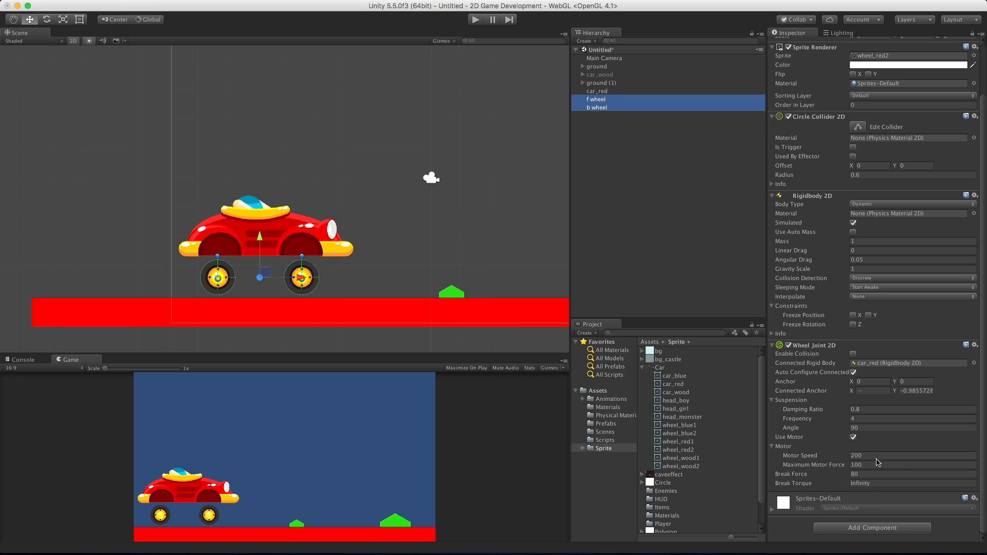
{"action": "left_click", "coordinate": [870, 475]}
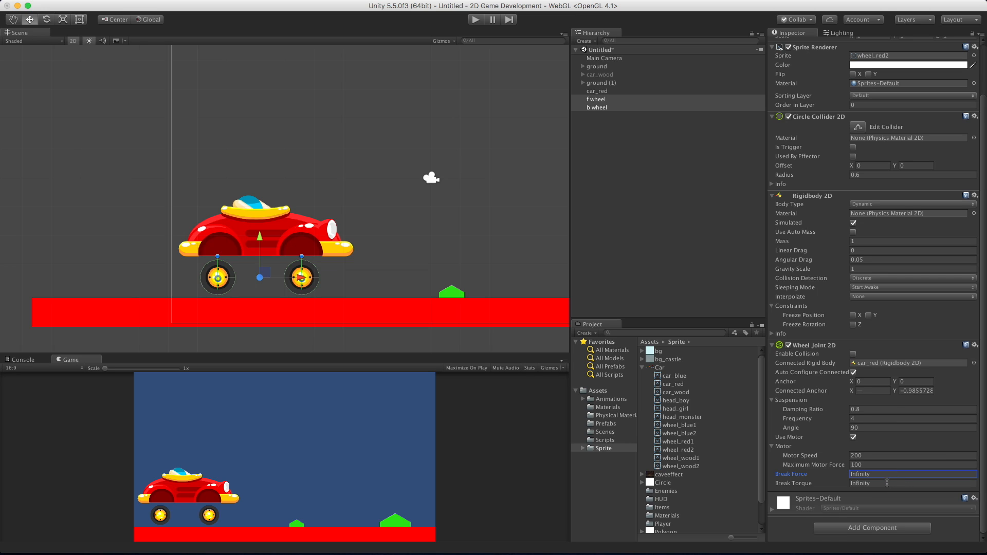
Set the Break Torque of both wheel joints to 100 and test-run the car over the bumps.
{"action": "left_click", "coordinate": [879, 484]}
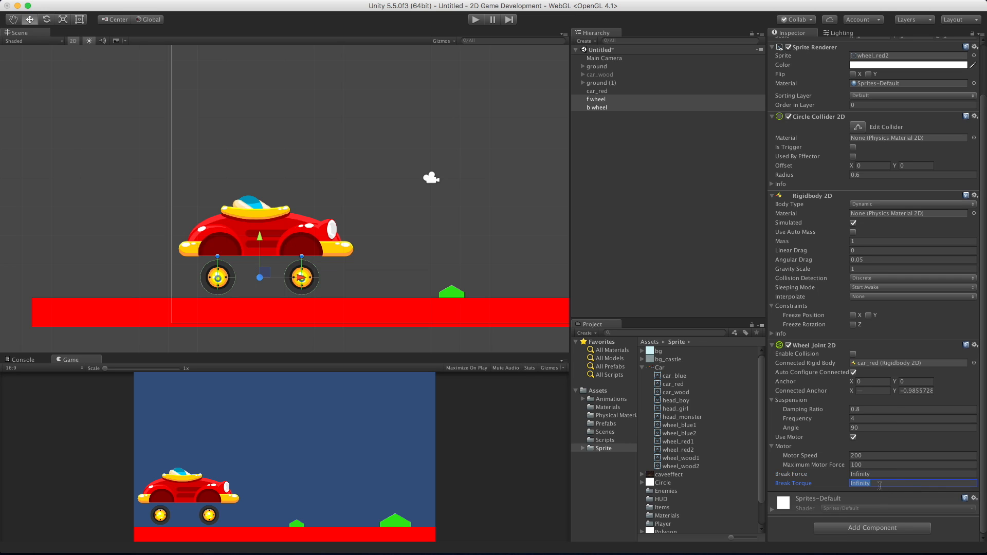
{"action": "type", "text": "100"}
{"action": "left_click", "coordinate": [473, 22]}
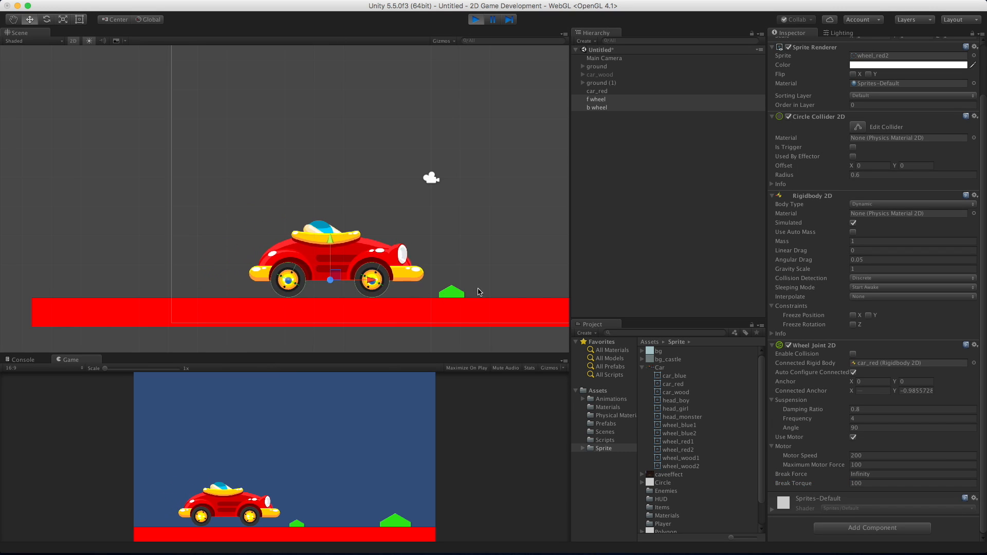
{"action": "scroll", "coordinate": [485, 273], "scroll_direction": "up", "scroll_amount": 3}
{"action": "scroll", "coordinate": [487, 271], "scroll_direction": "down", "scroll_amount": 3}
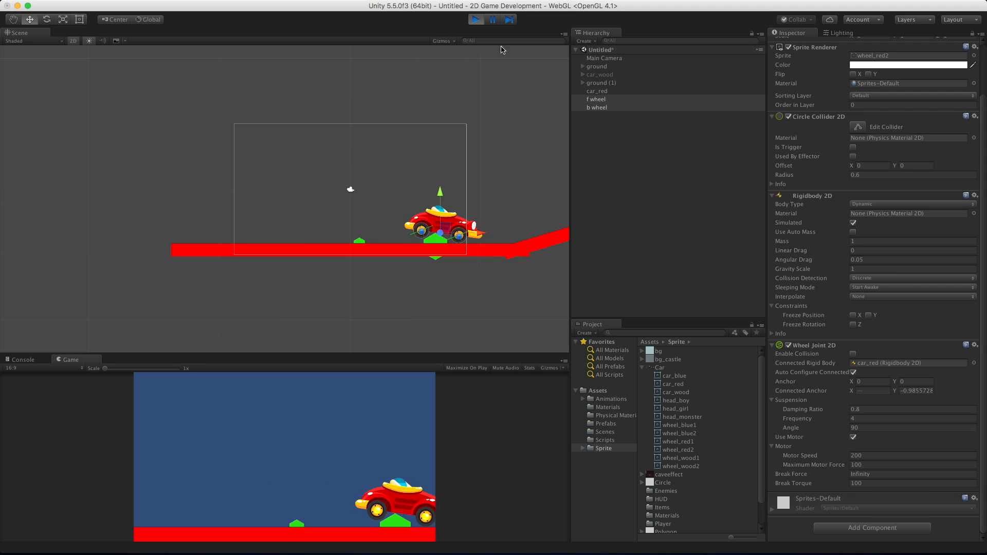
{"action": "left_click", "coordinate": [476, 20]}
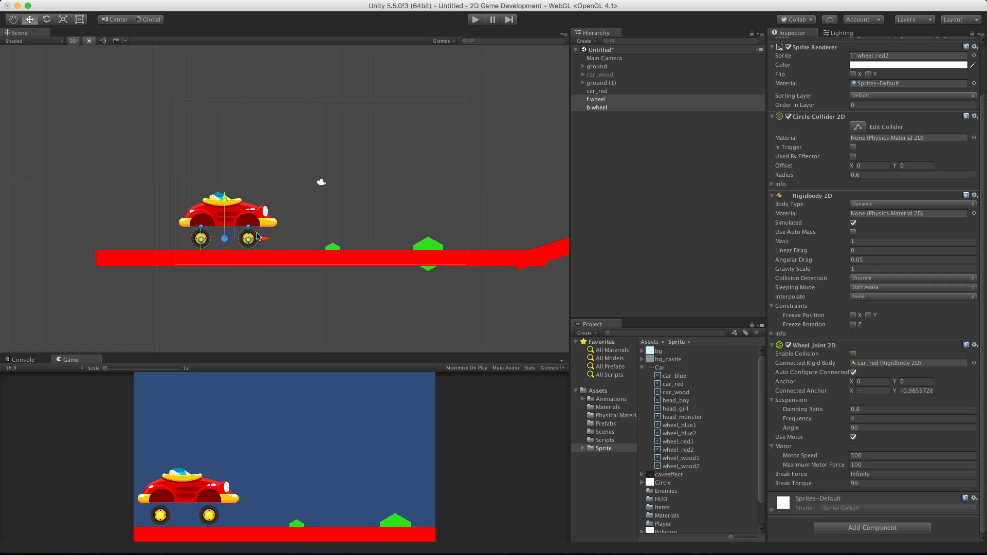
Test-run the car with Motor Speed 500 and Break Torque 99 on both wheel joints, and set Break Torque back to Infinity.
{"action": "left_click", "coordinate": [475, 20]}
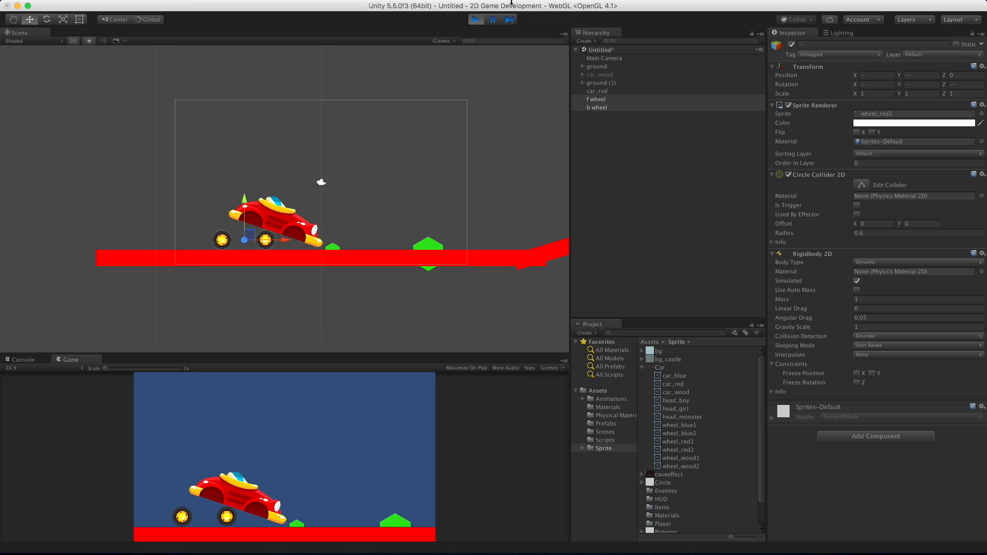
{"action": "key", "text": "super+p"}
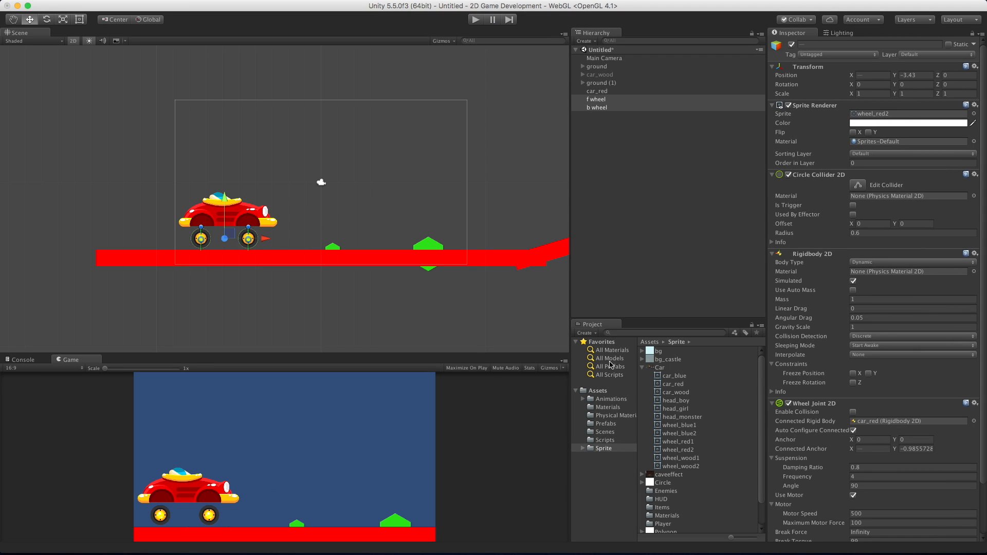
{"action": "scroll", "coordinate": [869, 486], "scroll_direction": "down", "scroll_amount": 3}
{"action": "left_click", "coordinate": [866, 484]}
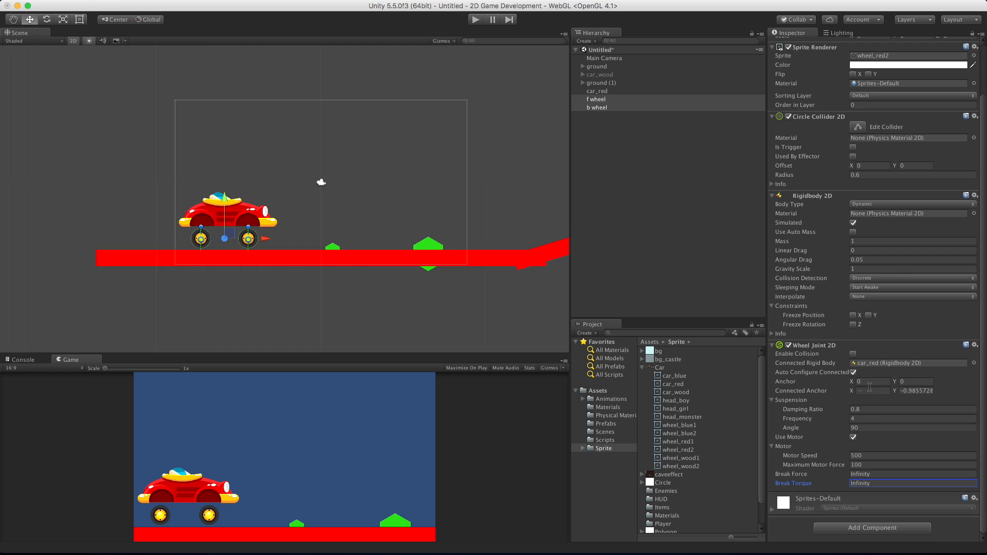
Deactivate the red car body and both of its wheels, and activate the car_wood object.
{"action": "left_click", "coordinate": [597, 91]}
{"action": "left_click", "coordinate": [597, 107], "text": "shift"}
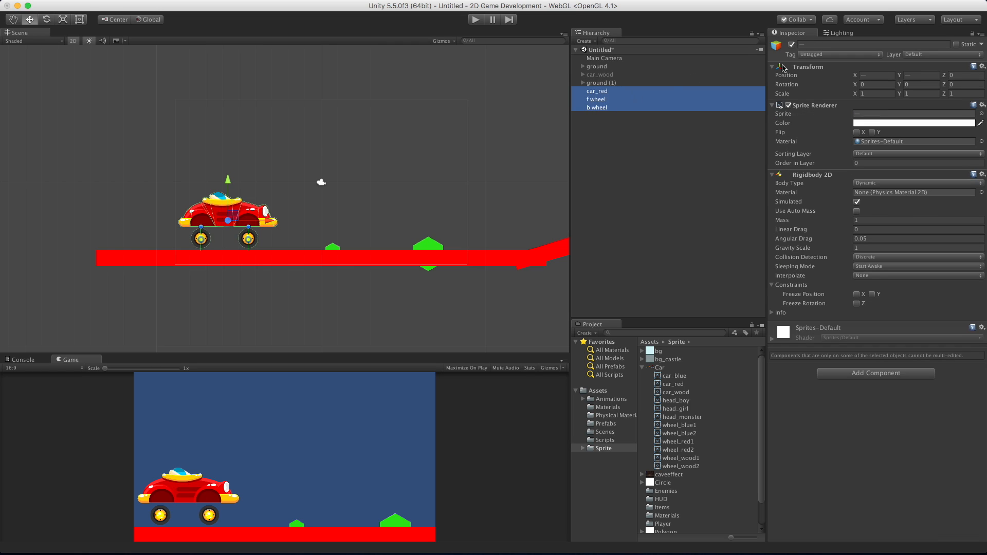
{"action": "left_click", "coordinate": [791, 45]}
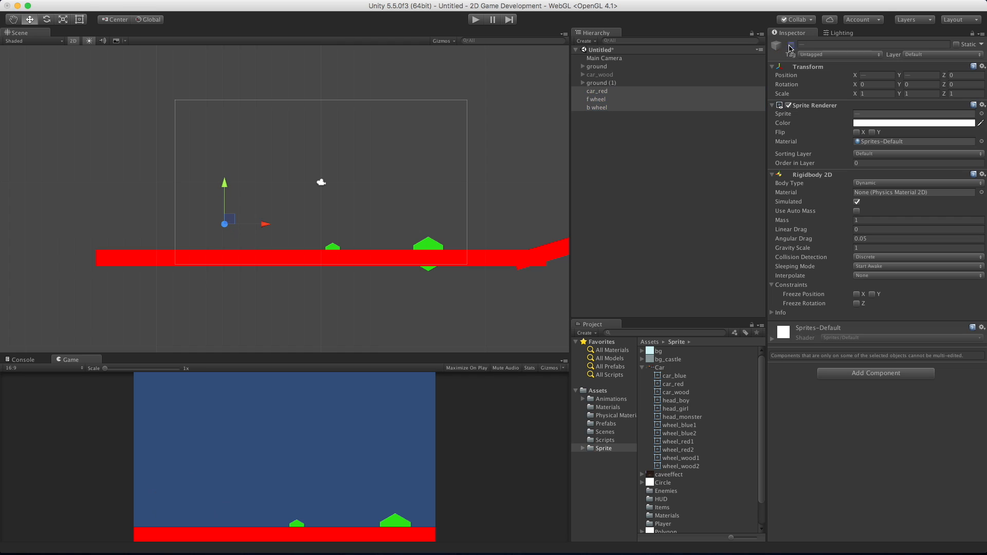
{"action": "left_click", "coordinate": [599, 82]}
{"action": "left_click", "coordinate": [599, 75]}
{"action": "left_click", "coordinate": [792, 46]}
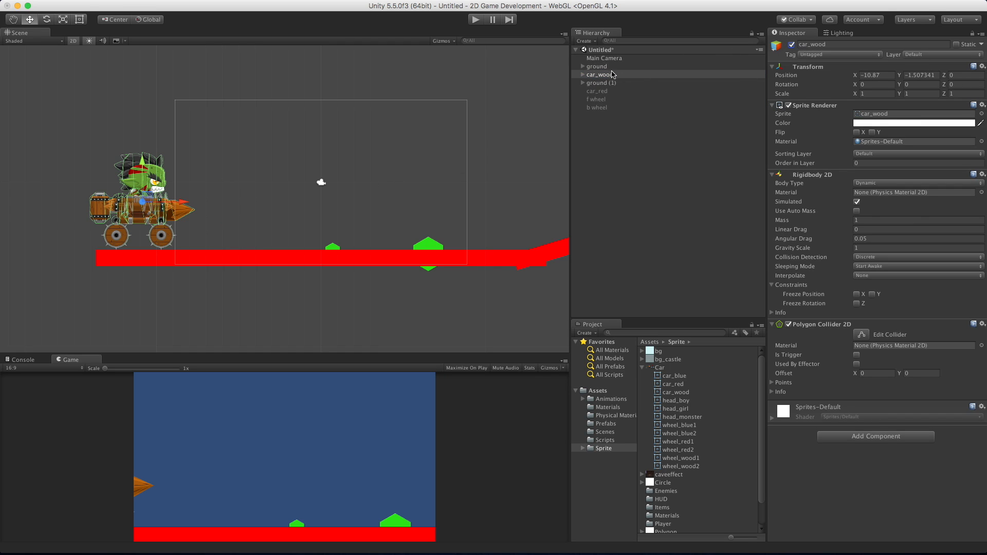
Examine the Wheel Joint 2D suspension, motor and break settings of car_wood's front wheel.
{"action": "left_click", "coordinate": [583, 75]}
{"action": "left_click", "coordinate": [619, 91]}
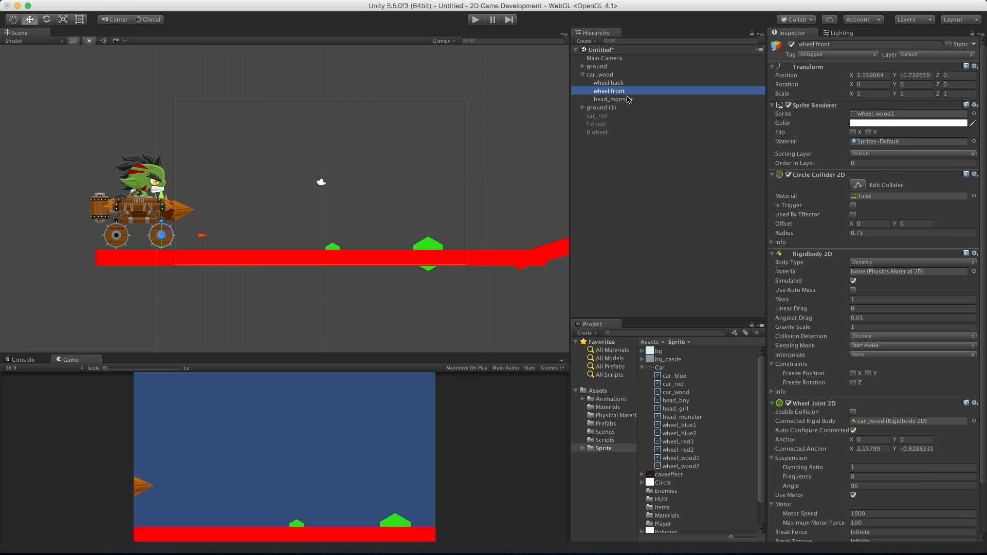
{"action": "scroll", "coordinate": [840, 481], "scroll_direction": "down", "scroll_amount": 5}
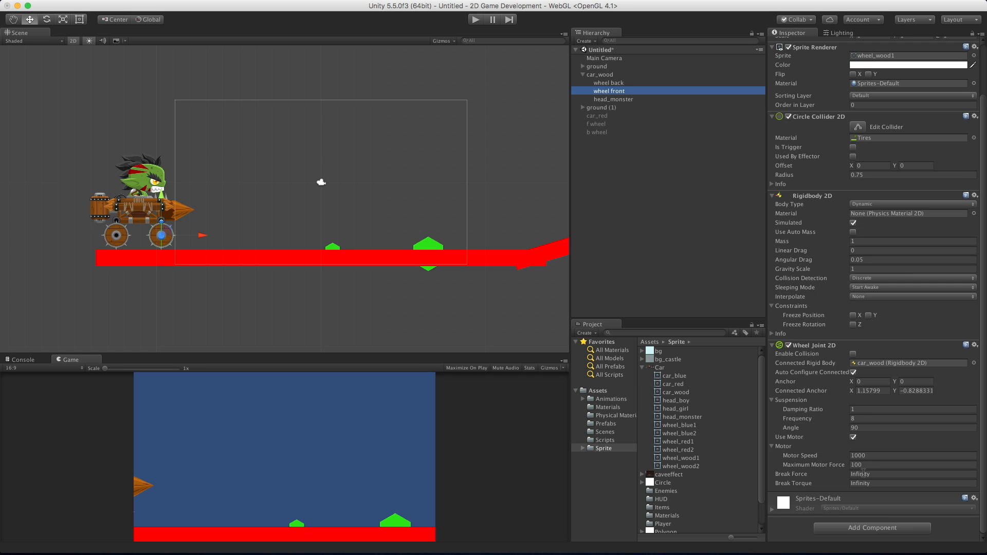
Test-run the wooden car over the bumps and up the slope.
{"action": "scroll", "coordinate": [408, 206], "scroll_direction": "down", "scroll_amount": 10}
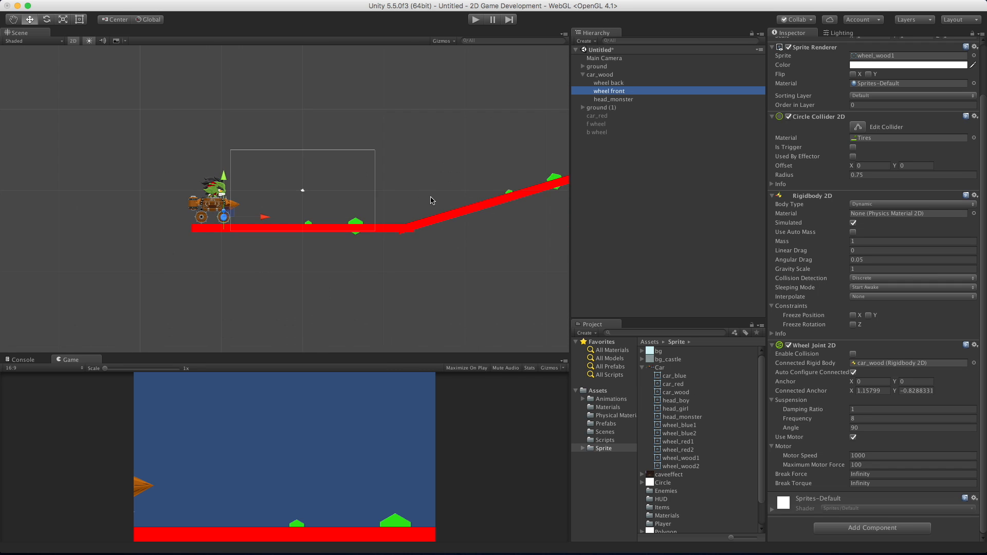
{"action": "middle_click_drag", "start_coordinate": [429, 197], "coordinate": [312, 229]}
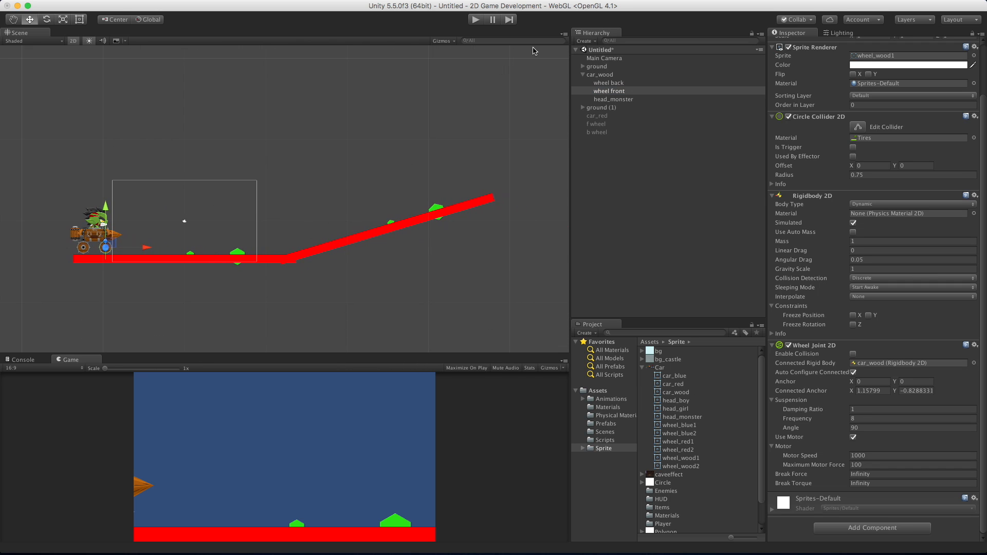
{"action": "left_click", "coordinate": [475, 19]}
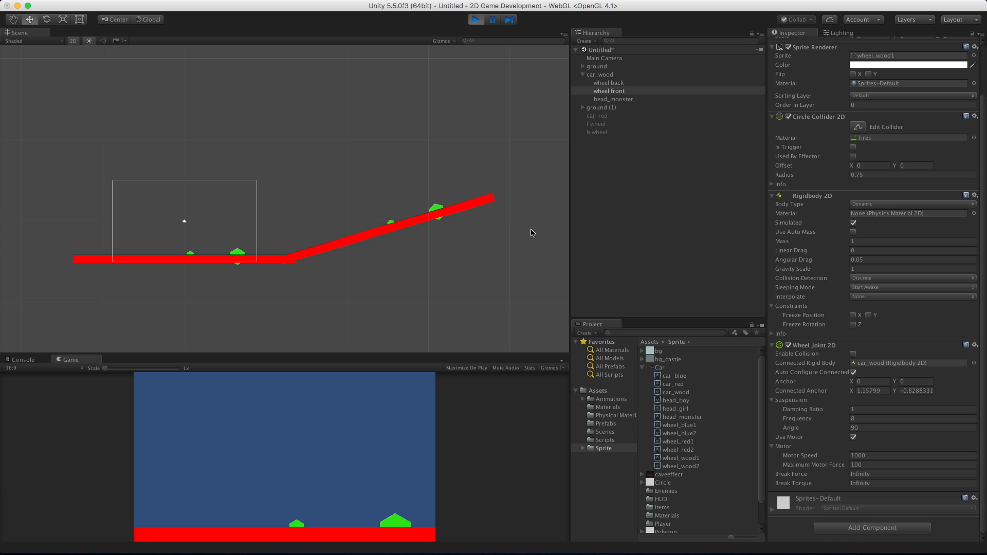
{"action": "middle_click_drag", "start_coordinate": [521, 230], "coordinate": [353, 140]}
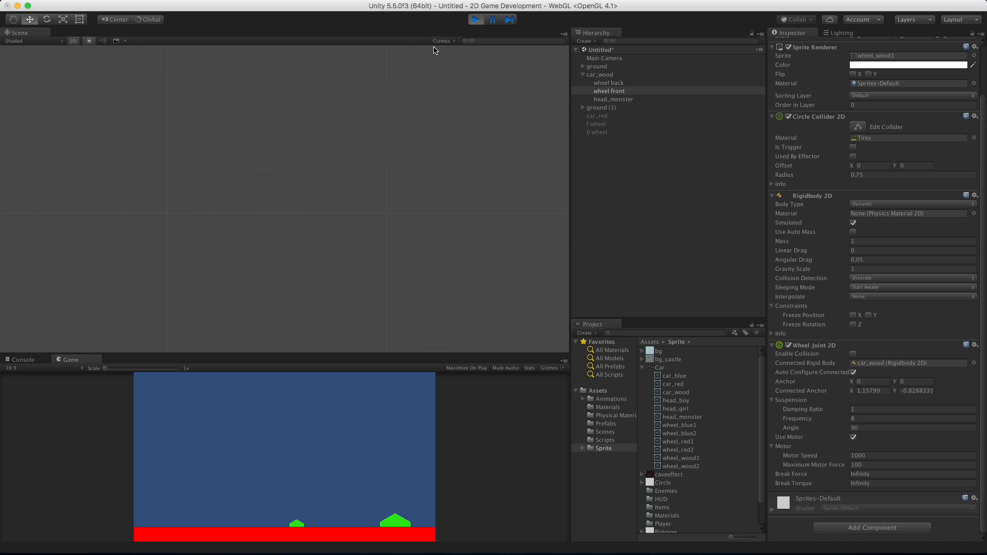
{"action": "left_click", "coordinate": [473, 20]}
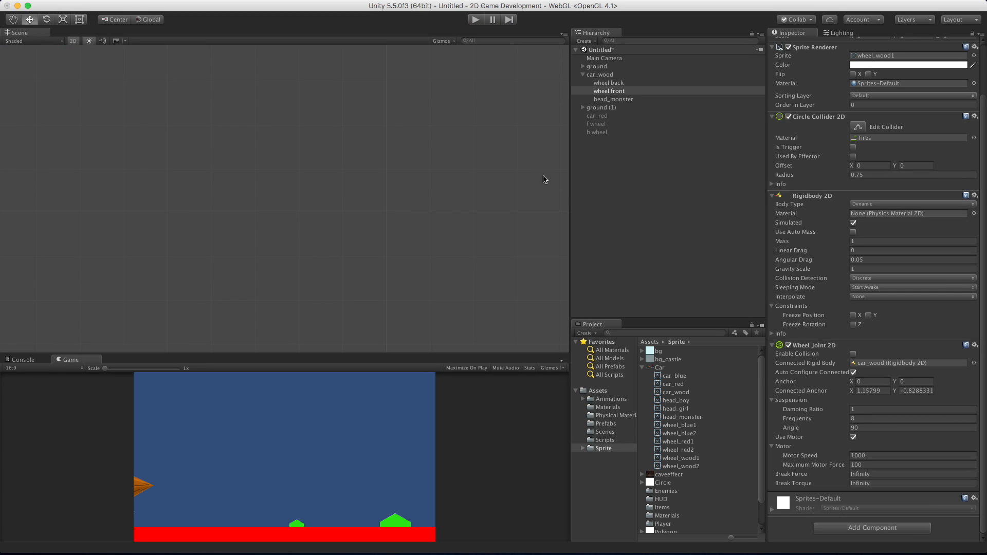